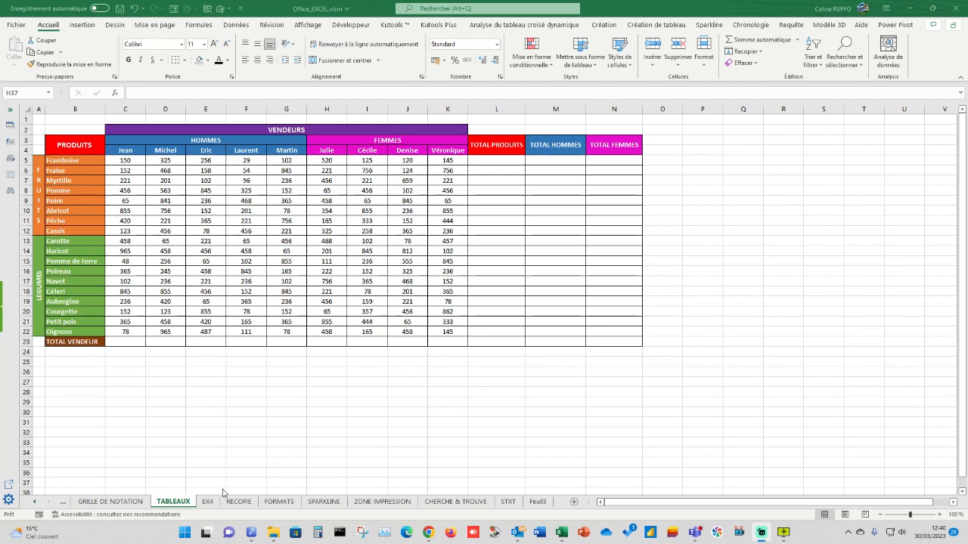
Step: On the EX4 sheet, merge and centre the VENDEURS heading across C2:K2 and set its font size to 14
{"action": "left_click", "coordinate": [209, 502]}
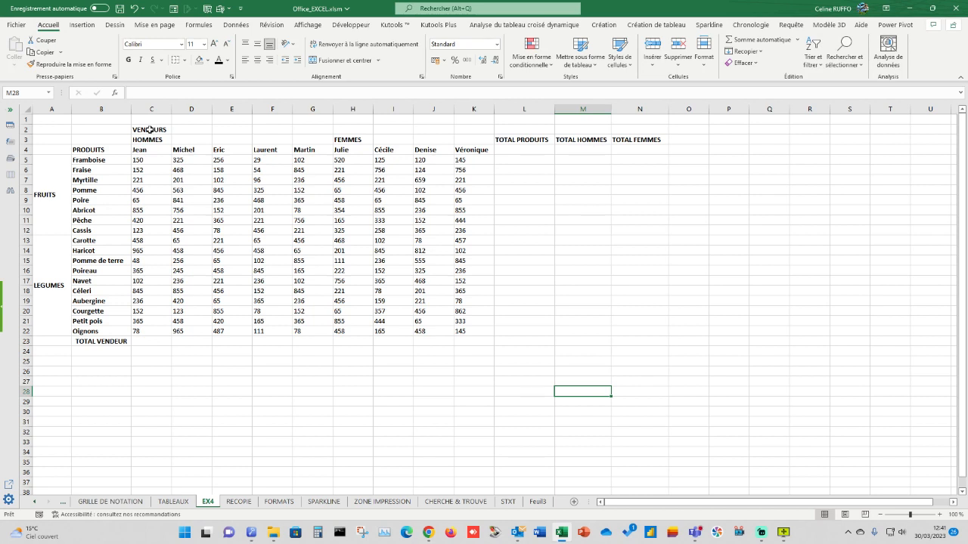
{"action": "left_click_drag", "start_coordinate": [146, 130], "coordinate": [476, 130]}
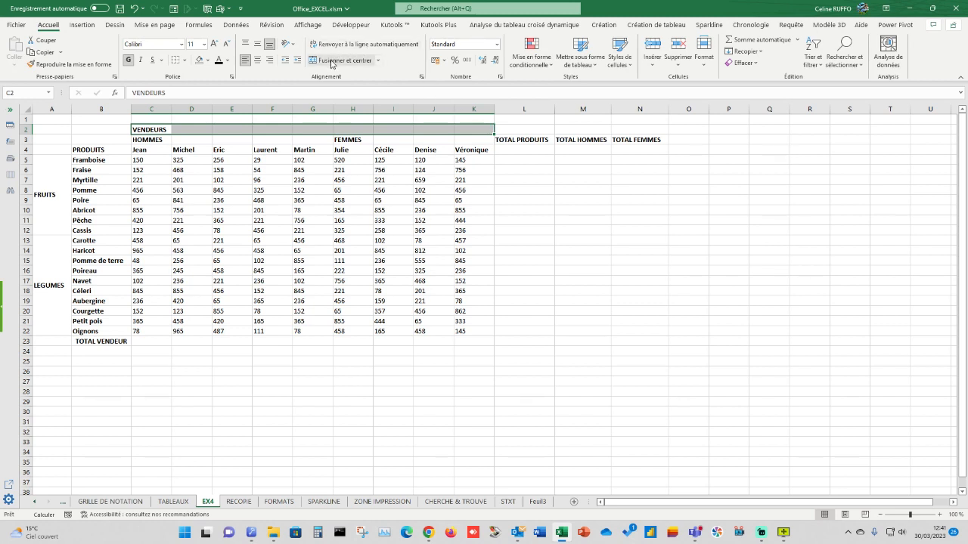
{"action": "left_click", "coordinate": [377, 60]}
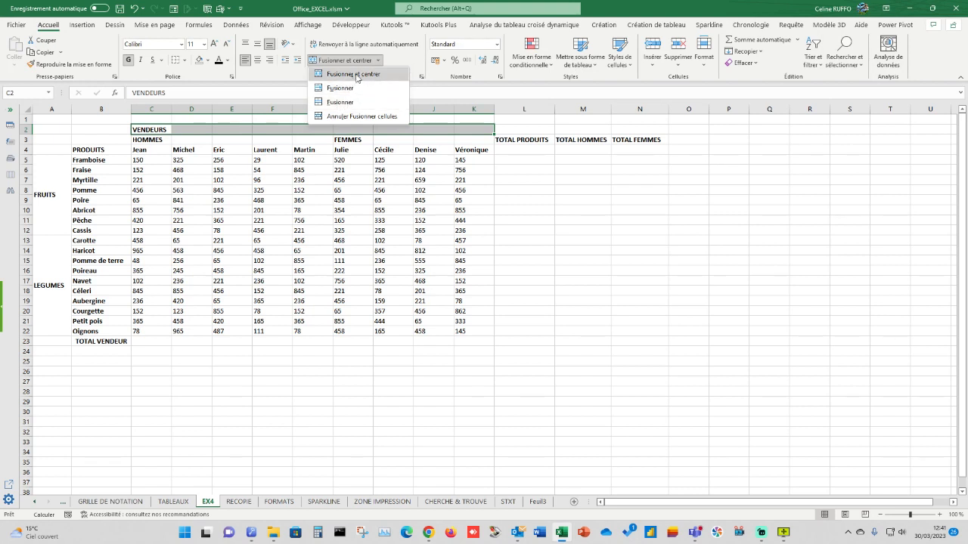
{"action": "left_click", "coordinate": [356, 74]}
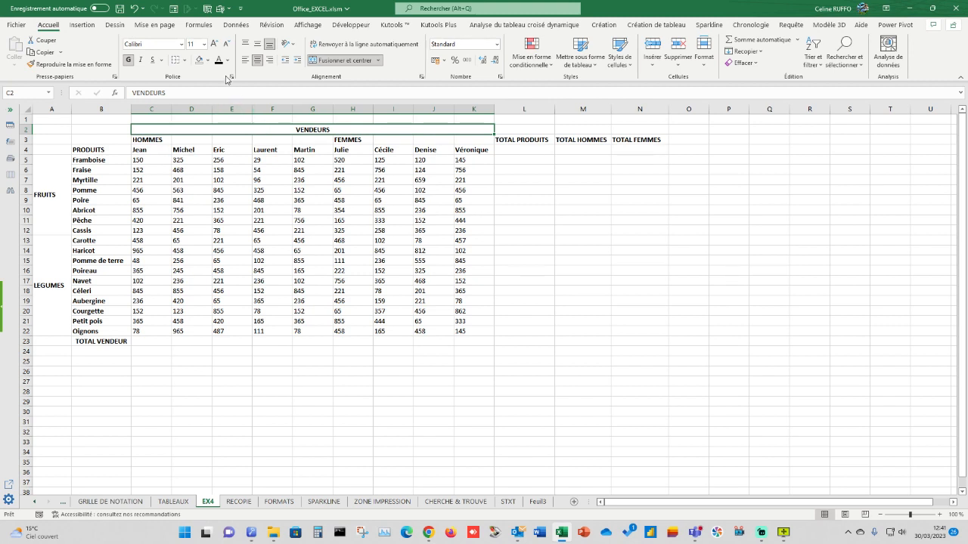
{"action": "left_click", "coordinate": [204, 44]}
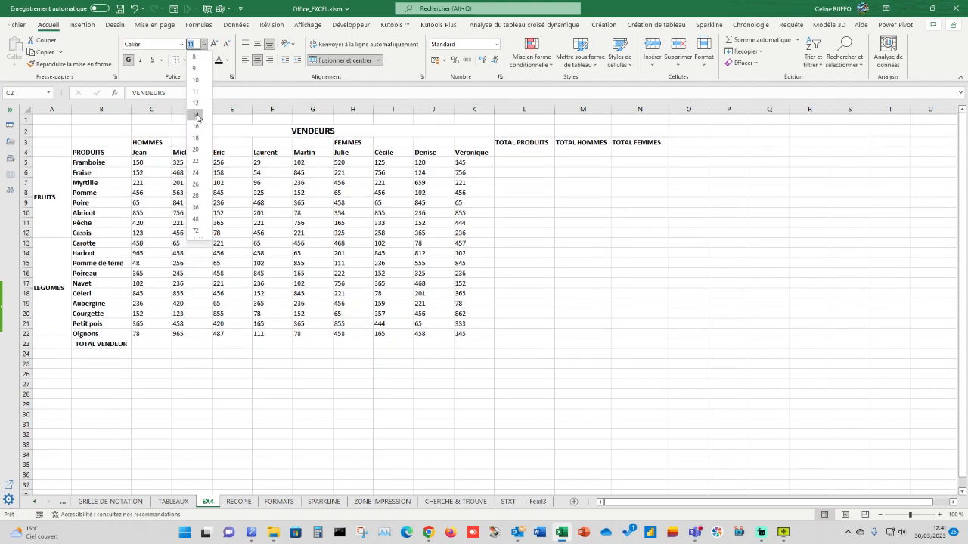
{"action": "left_click", "coordinate": [198, 115]}
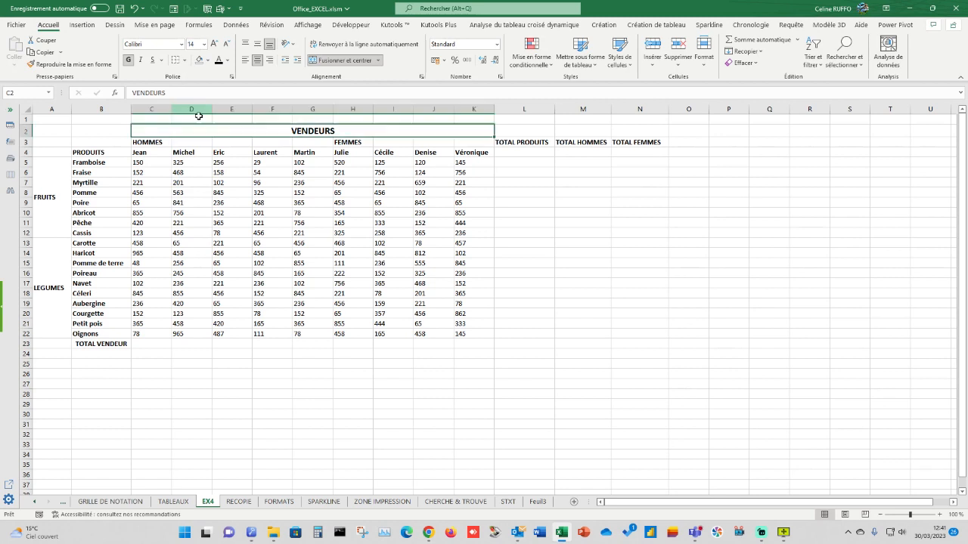
{"action": "left_click", "coordinate": [607, 284]}
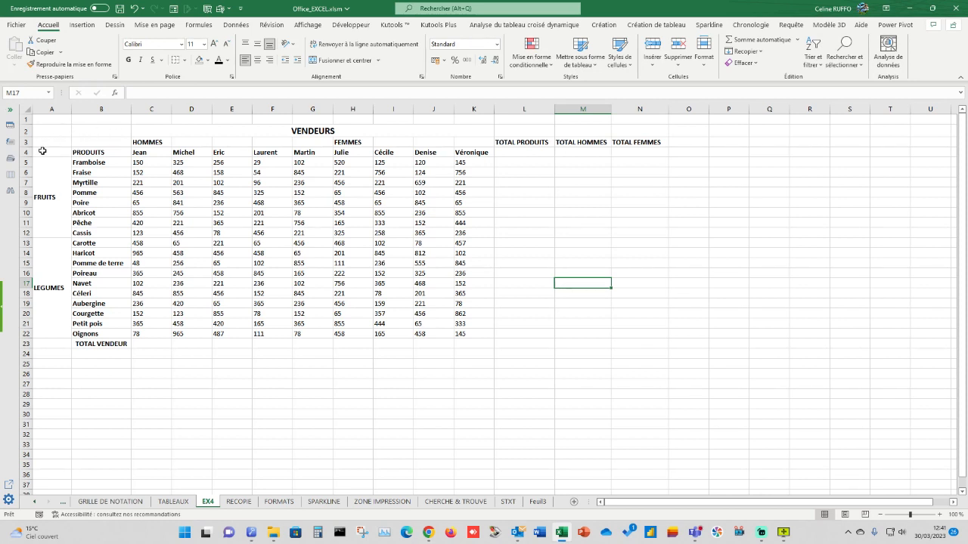
Step: Centre horizontally the table's category labels, headers, figures and total cells in rows 3 to 23, leaving out the product names in B5:B22
{"action": "left_click", "coordinate": [44, 234]}
{"action": "left_click_drag", "start_coordinate": [44, 234], "coordinate": [46, 281]}
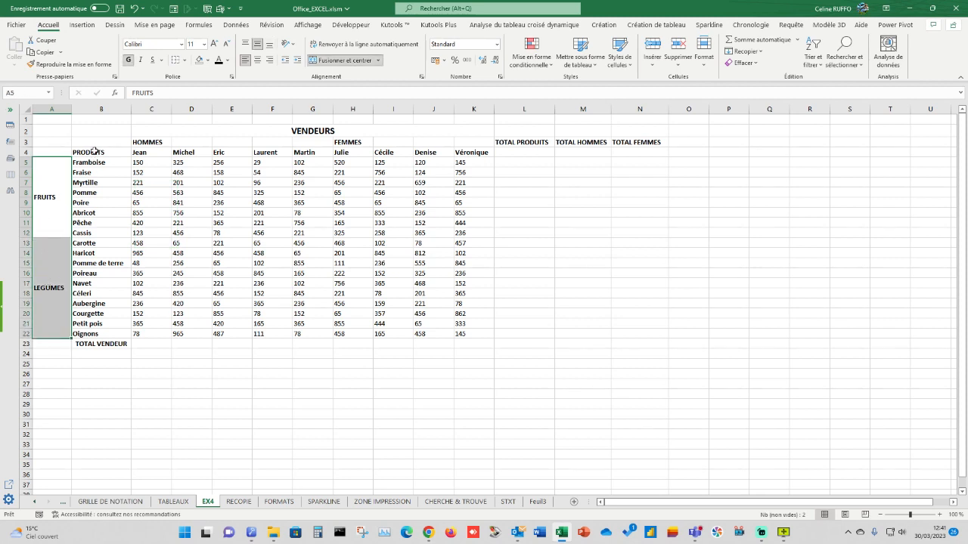
{"action": "left_click_drag", "start_coordinate": [88, 151], "coordinate": [618, 142]}
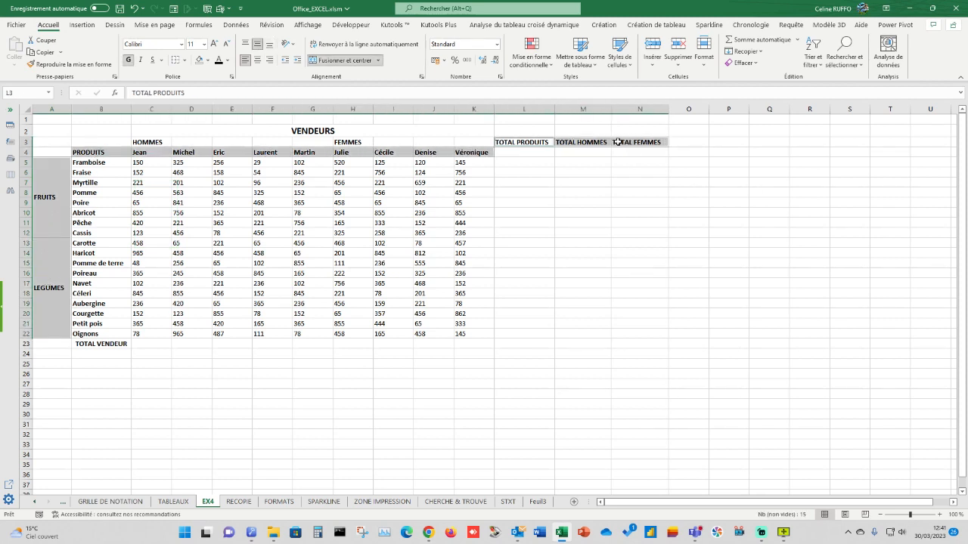
{"action": "left_click_drag", "start_coordinate": [429, 142], "coordinate": [154, 142]}
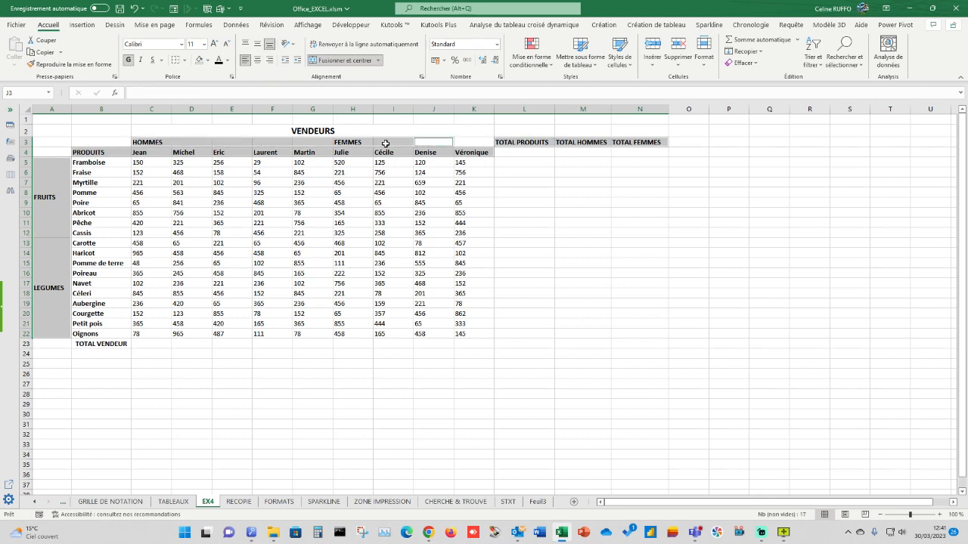
{"action": "left_click", "coordinate": [466, 144], "text": "ctrl"}
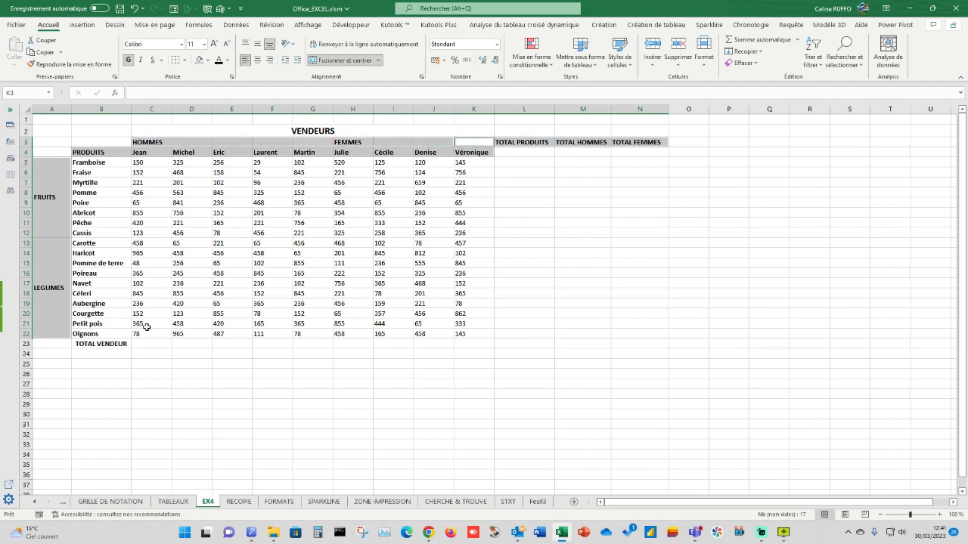
{"action": "left_click", "coordinate": [98, 344], "text": "ctrl"}
{"action": "left_click_drag", "start_coordinate": [137, 344], "coordinate": [467, 343]}
{"action": "left_click_drag", "start_coordinate": [144, 159], "coordinate": [475, 333]}
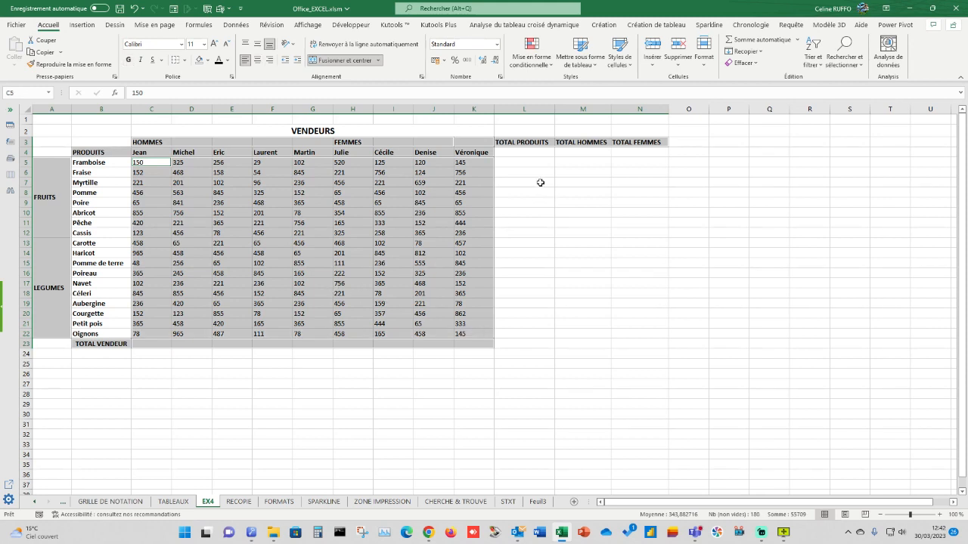
{"action": "left_click_drag", "start_coordinate": [522, 155], "coordinate": [633, 344]}
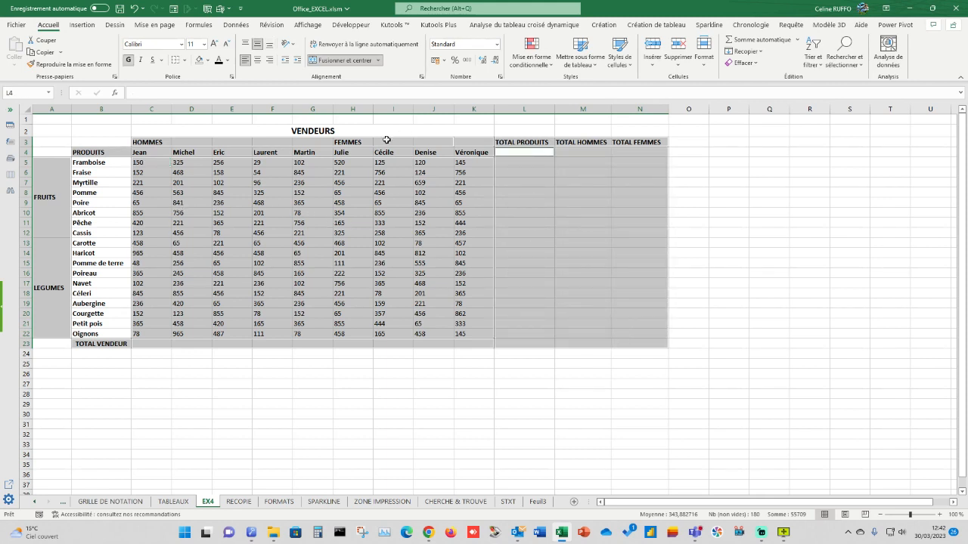
{"action": "left_click", "coordinate": [258, 60]}
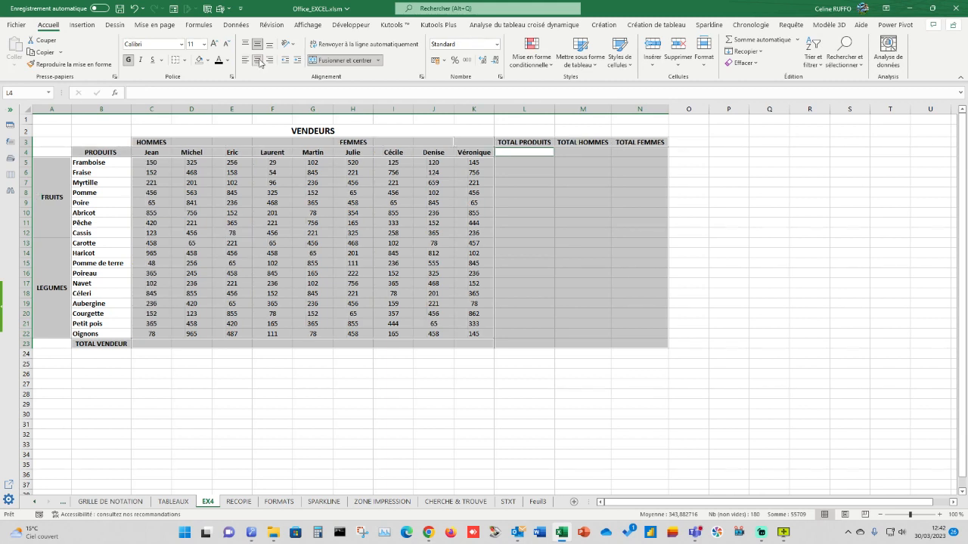
{"action": "left_click", "coordinate": [423, 382]}
Step: Remove the bold formatting from B4:B23 in the PRODUITS column and reapply it
{"action": "left_click_drag", "start_coordinate": [99, 154], "coordinate": [101, 344]}
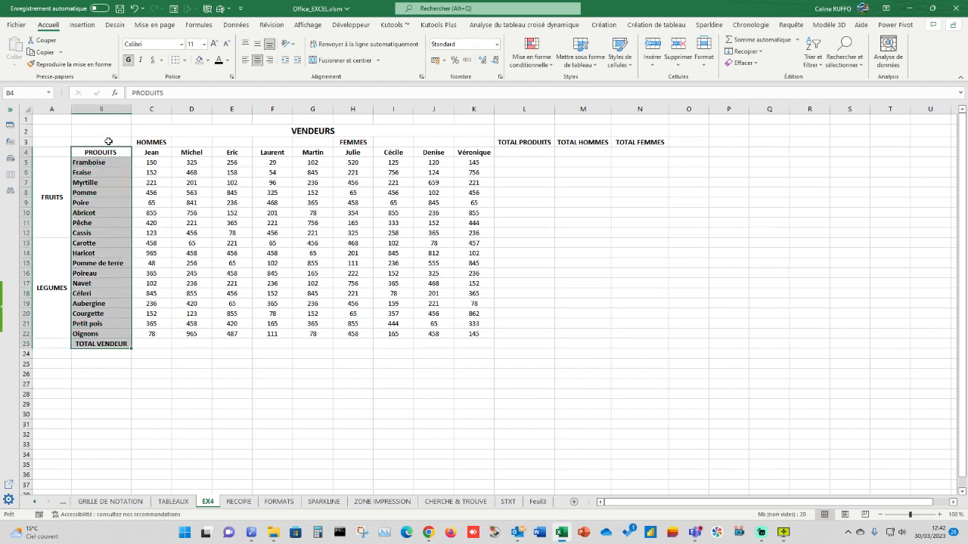
{"action": "left_click", "coordinate": [129, 61]}
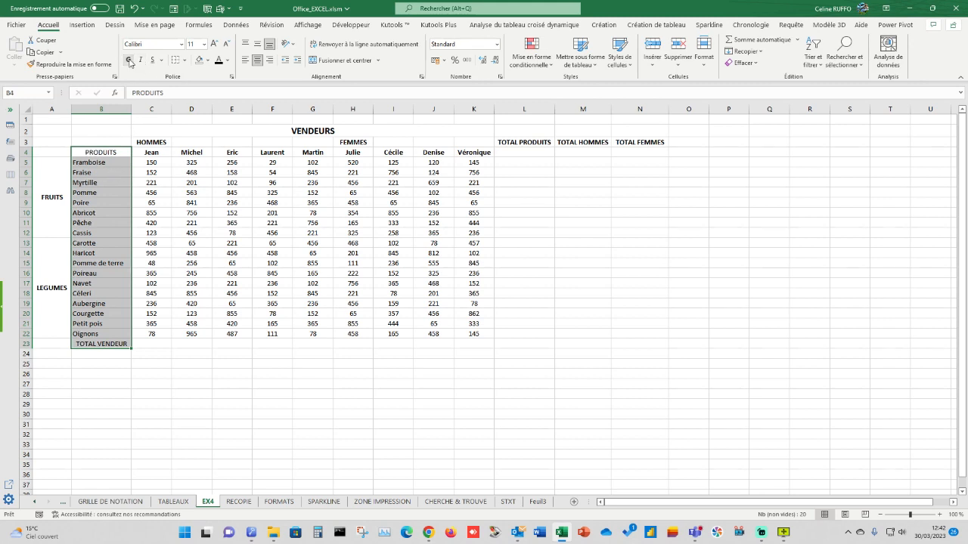
{"action": "left_click", "coordinate": [129, 61]}
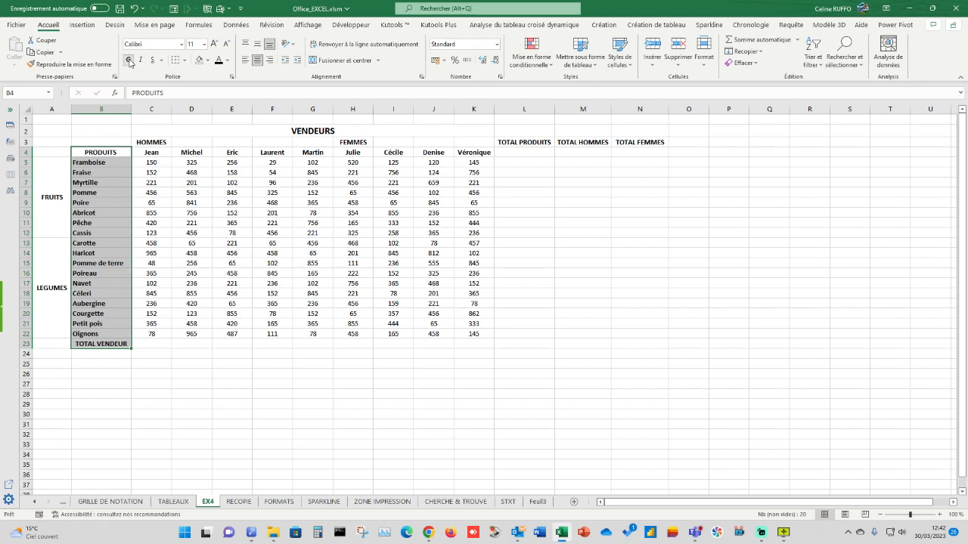
{"action": "left_click", "coordinate": [718, 254]}
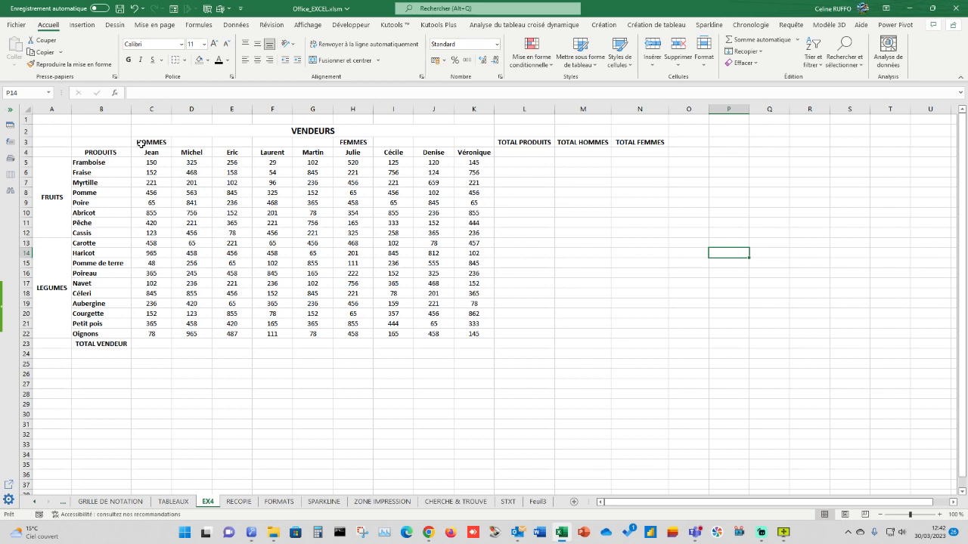
Step: Merge and centre the HOMMES heading across C3:G3 and the FEMMES heading across H3:K3
{"action": "left_click_drag", "start_coordinate": [135, 142], "coordinate": [309, 142]}
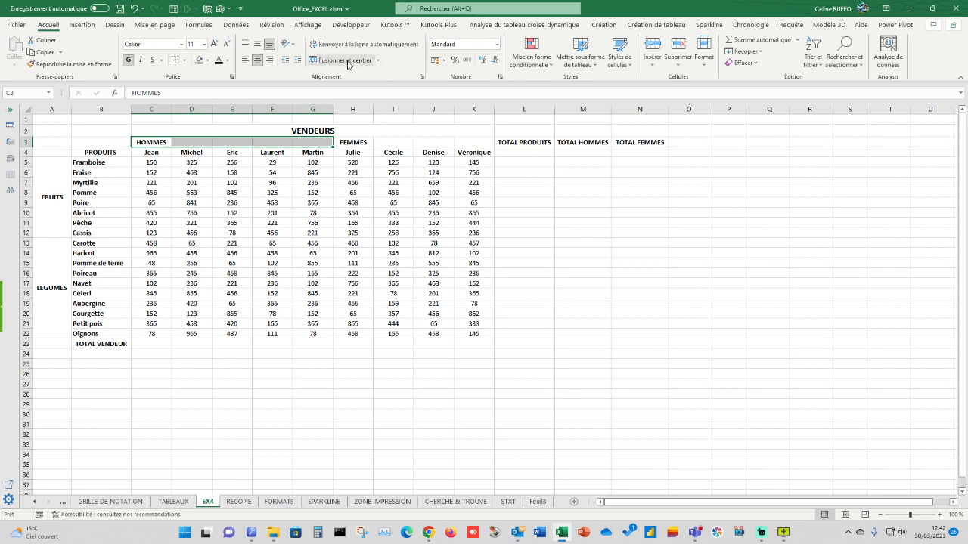
{"action": "left_click", "coordinate": [347, 64]}
{"action": "left_click_drag", "start_coordinate": [371, 142], "coordinate": [476, 142]}
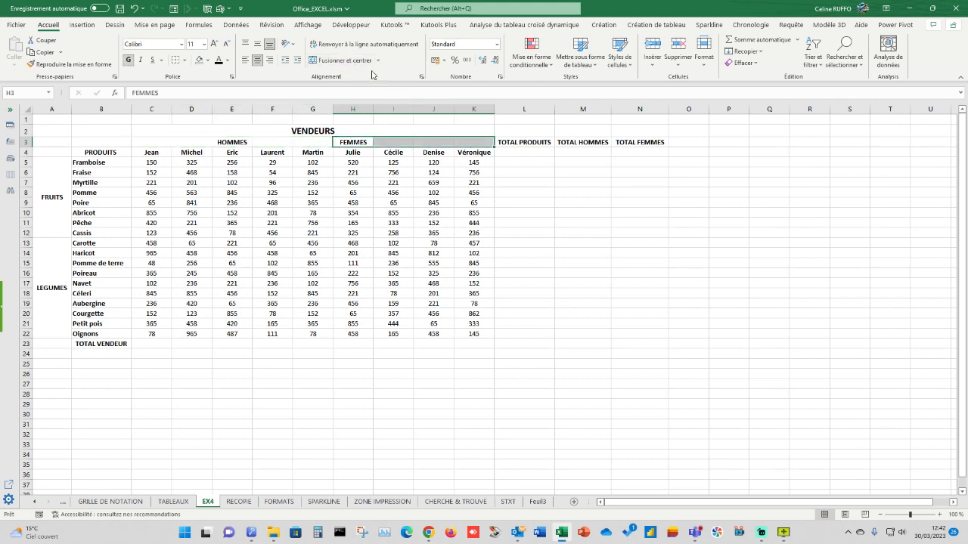
{"action": "left_click", "coordinate": [342, 60]}
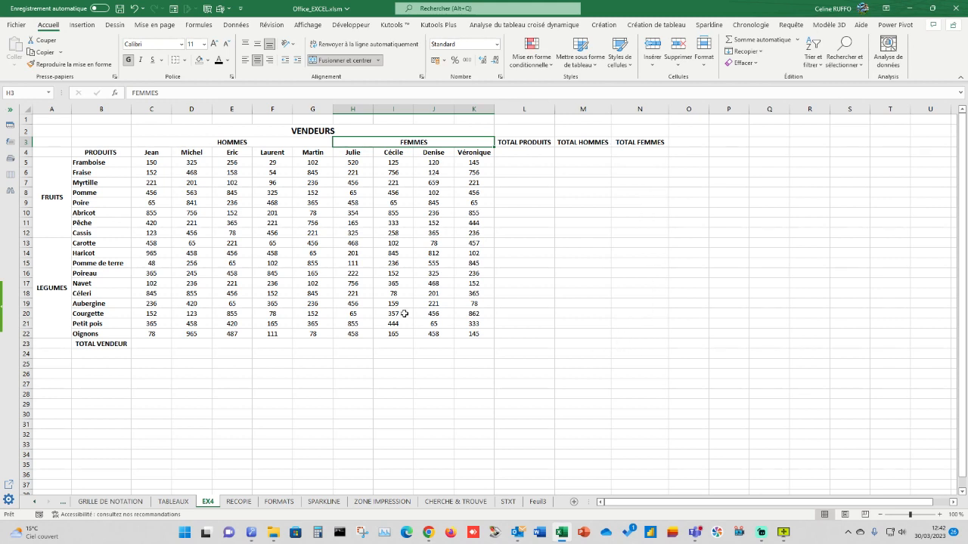
{"action": "left_click", "coordinate": [181, 45]}
{"action": "left_click", "coordinate": [182, 47]}
{"action": "left_click", "coordinate": [543, 345]}
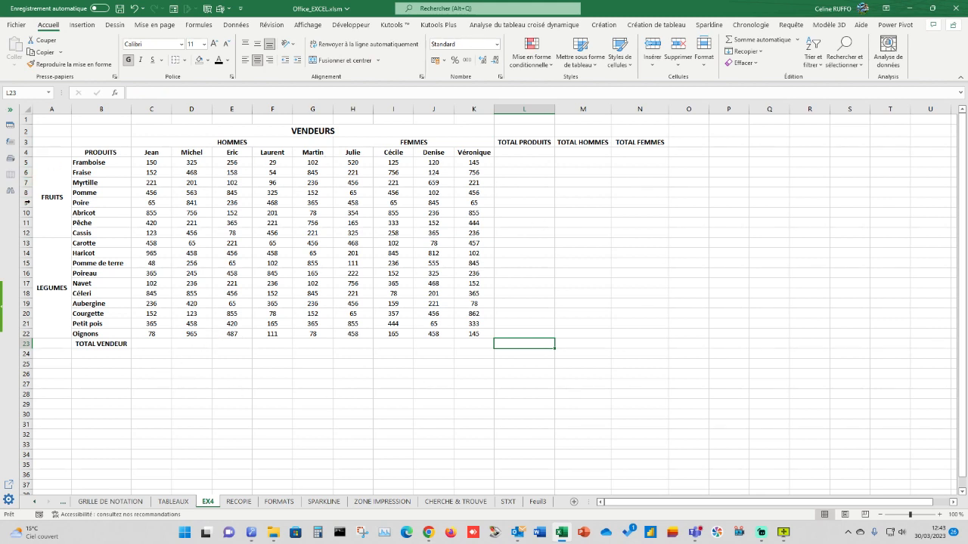
Step: Try the anticlockwise rotation on the FRUITS label and set its orientation to vertical text
{"action": "left_click", "coordinate": [42, 180]}
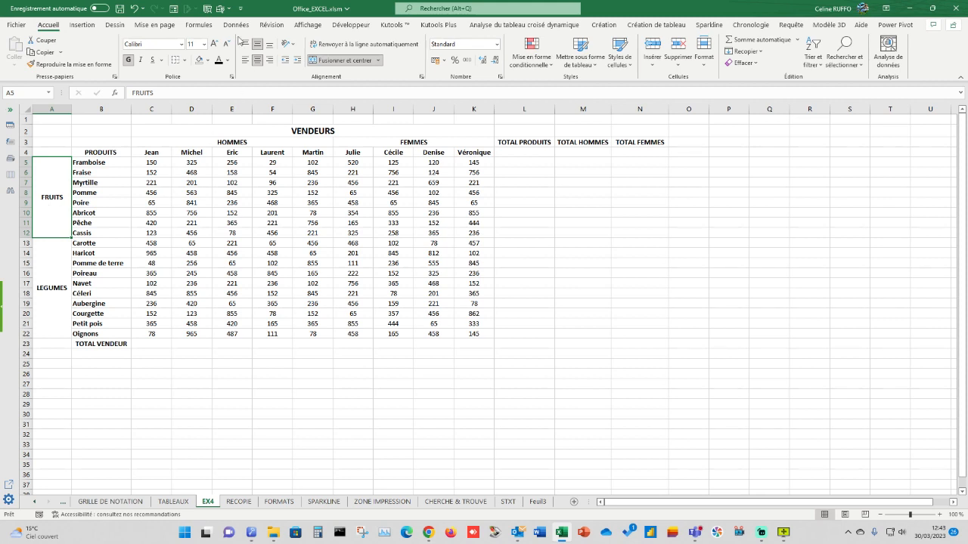
{"action": "left_click", "coordinate": [294, 47]}
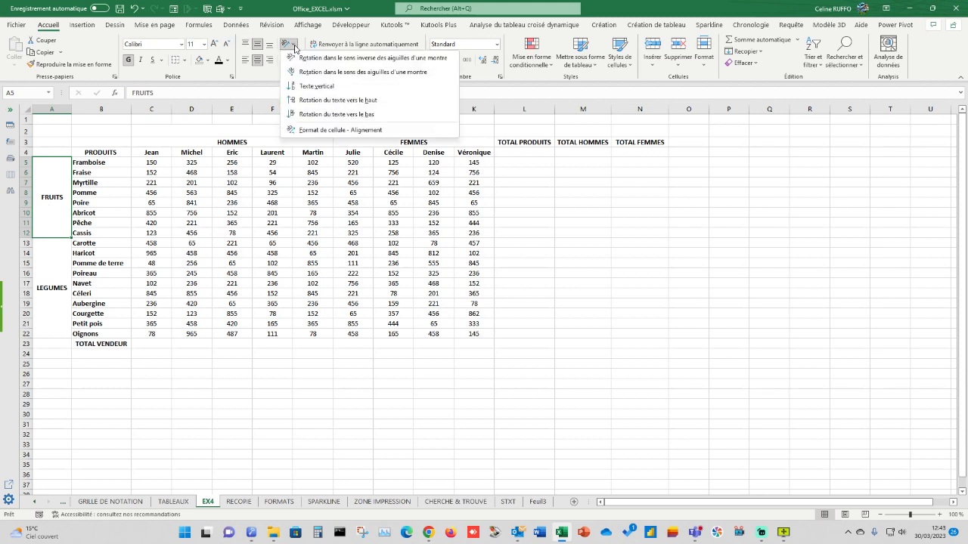
{"action": "left_click", "coordinate": [297, 59]}
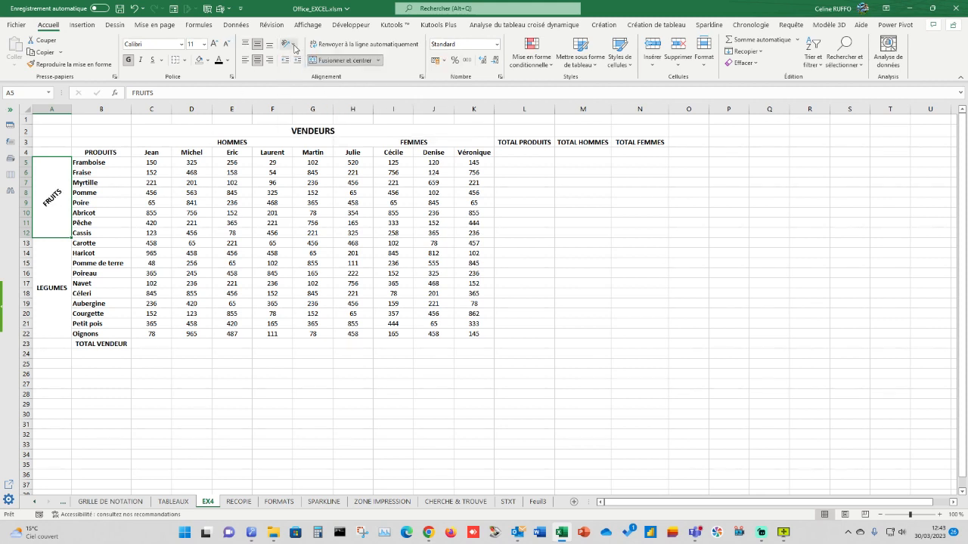
{"action": "left_click", "coordinate": [294, 47]}
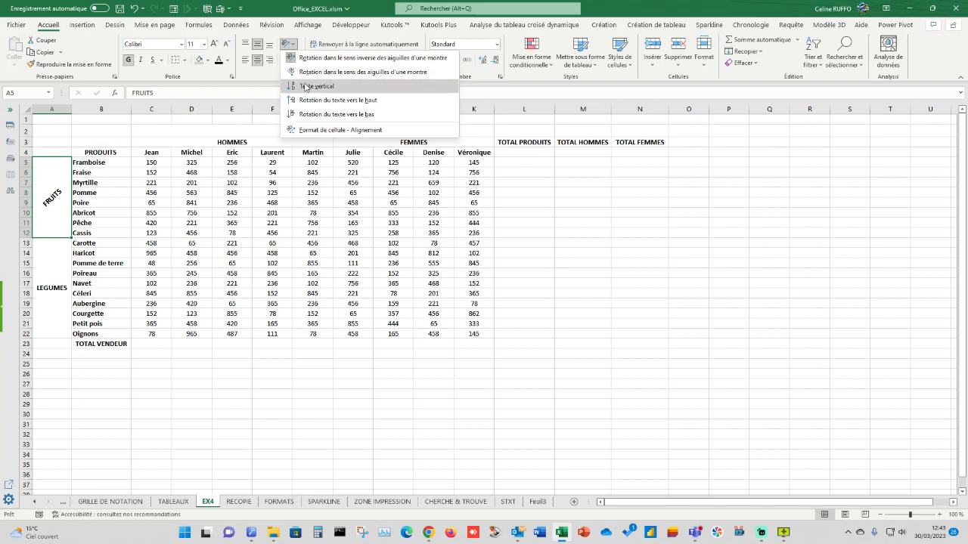
{"action": "left_click", "coordinate": [307, 86]}
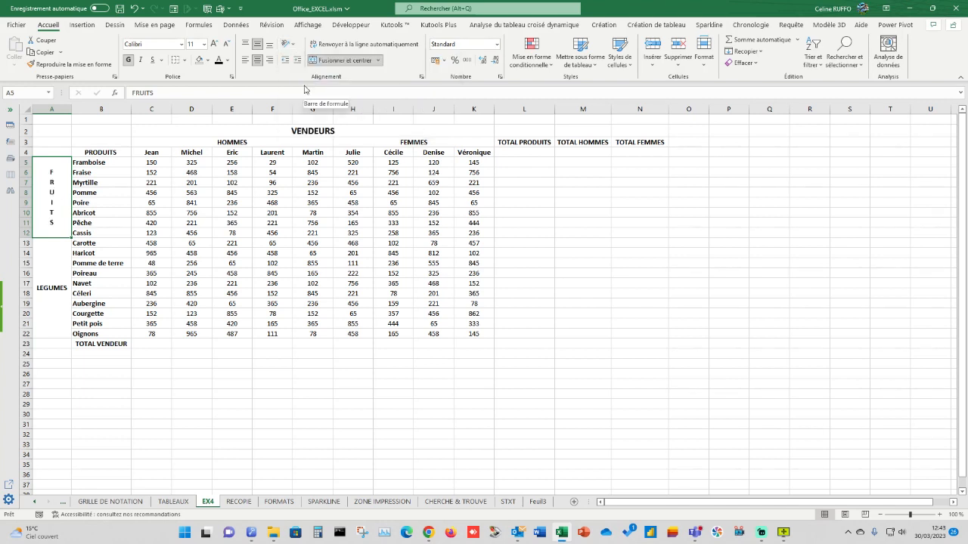
Step: Rotate the text of the LEGUMES label upwards
{"action": "left_click", "coordinate": [49, 268]}
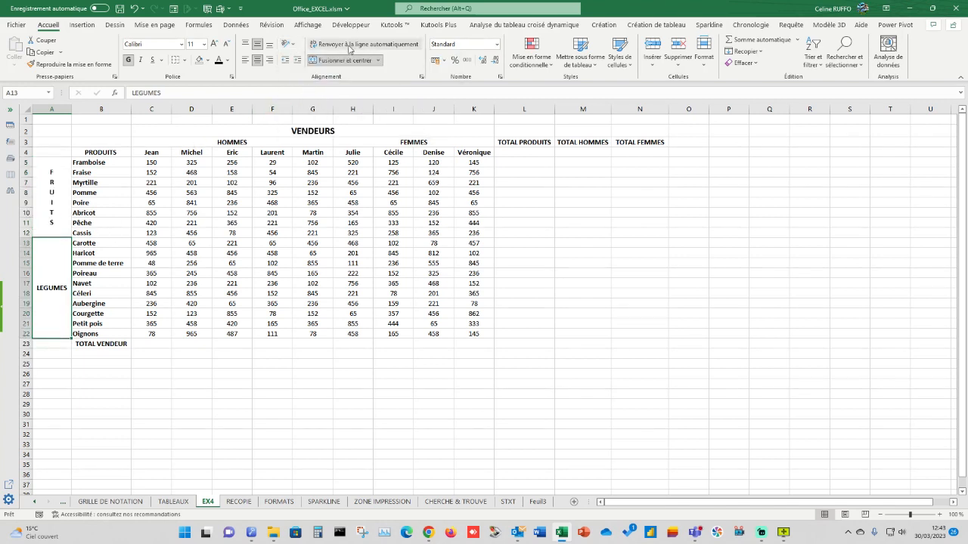
{"action": "left_click", "coordinate": [288, 44]}
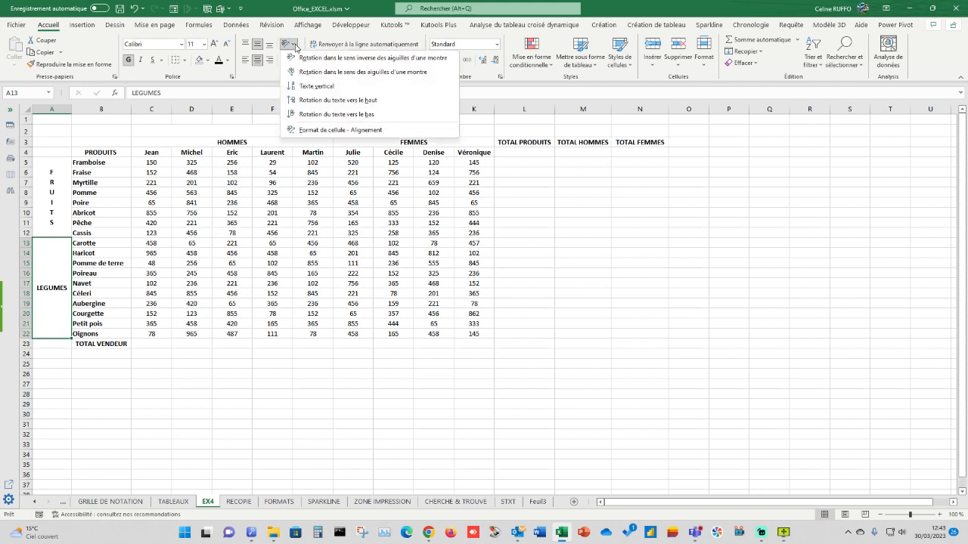
{"action": "left_click", "coordinate": [302, 99]}
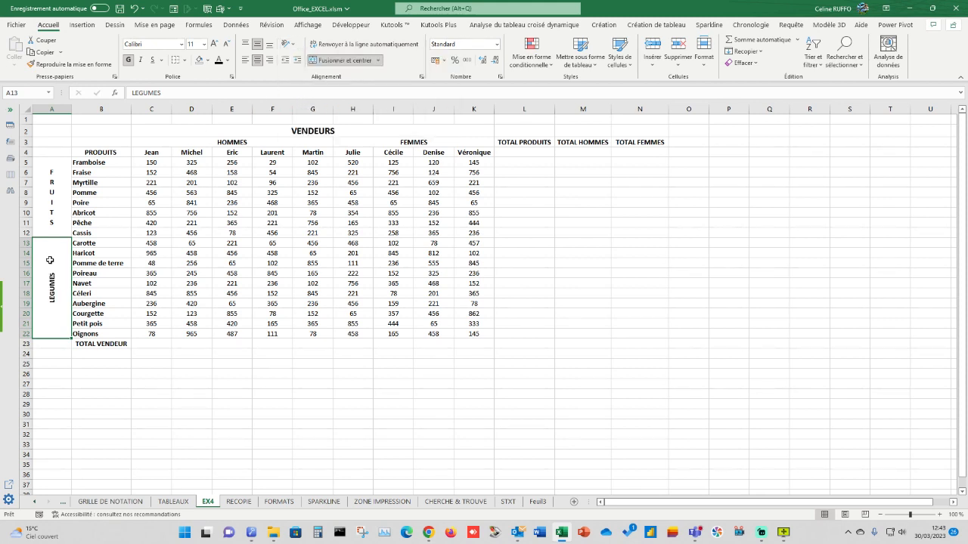
Step: Narrow column A to fit the rotated labels and right-align the FRUITS and LEGUMES cells
{"action": "left_click_drag", "start_coordinate": [54, 176], "coordinate": [56, 240]}
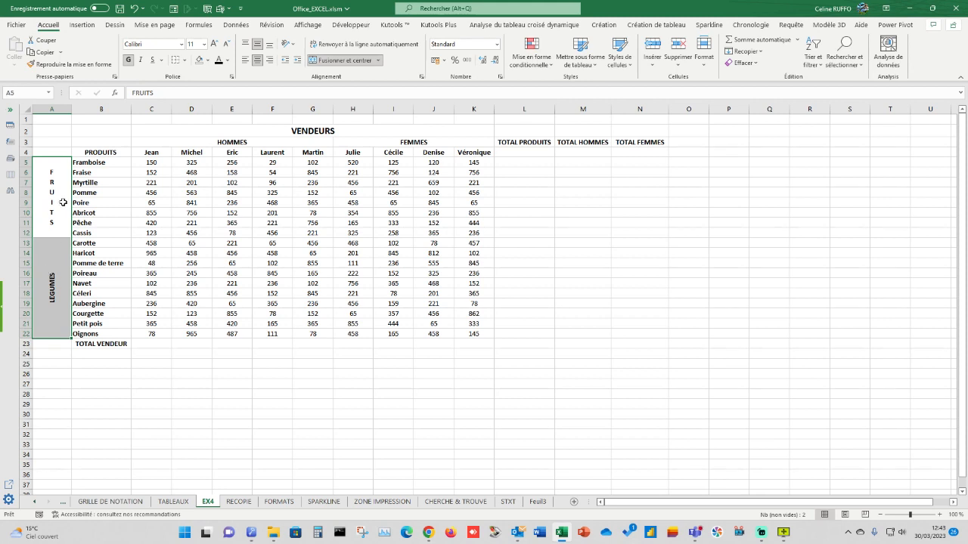
{"action": "left_click_drag", "start_coordinate": [70, 110], "coordinate": [44, 113]}
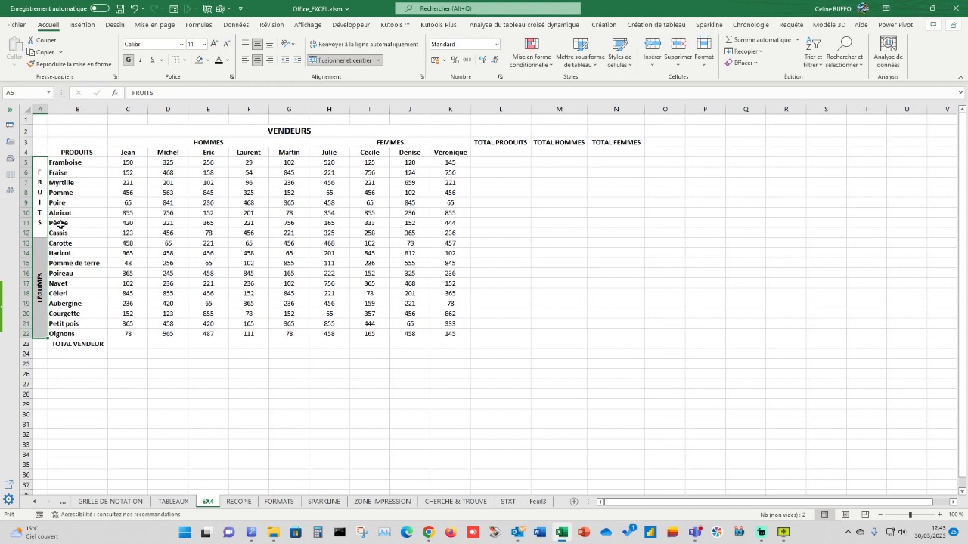
{"action": "left_click", "coordinate": [44, 266]}
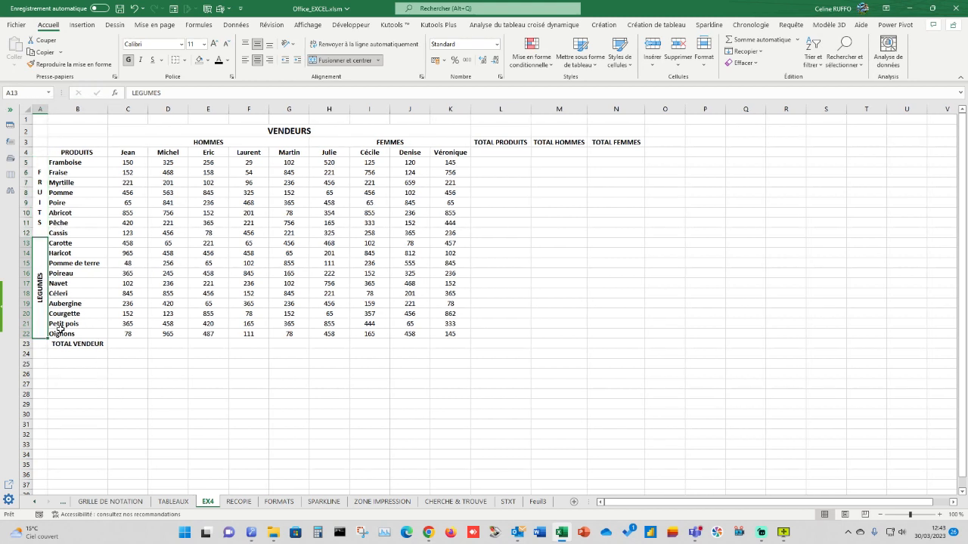
{"action": "left_click", "coordinate": [45, 211], "text": "ctrl"}
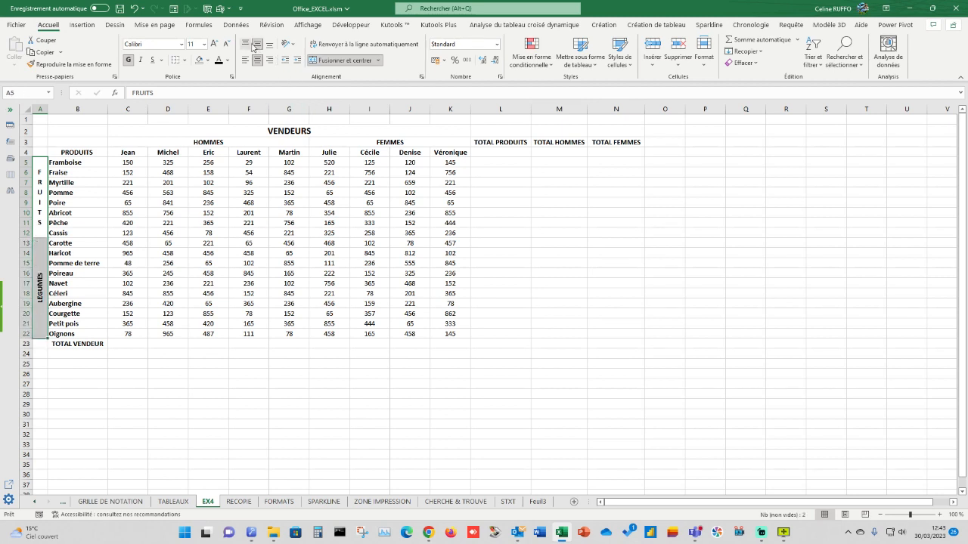
{"action": "left_click", "coordinate": [269, 61]}
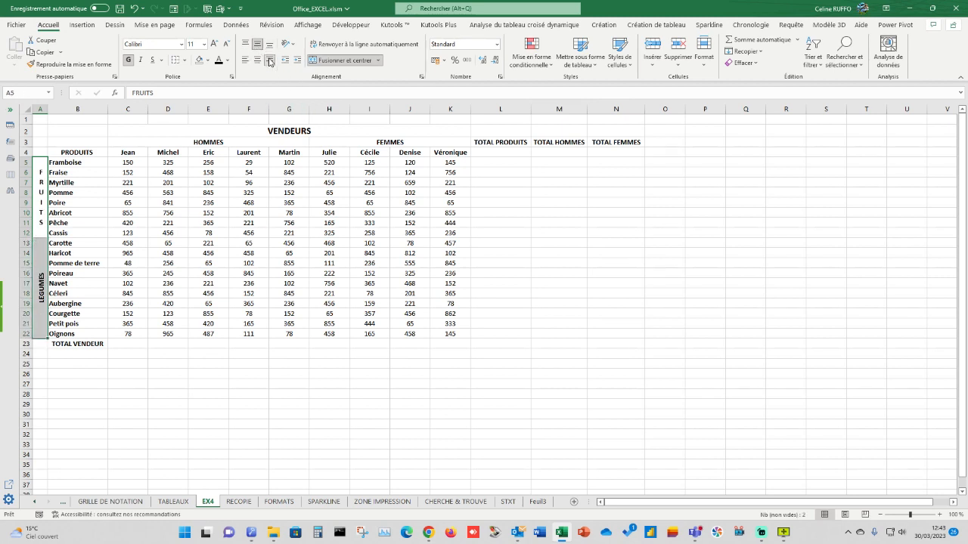
Step: Centre the FRUITS and LEGUMES labels both horizontally and vertically in their merged cells
{"action": "left_click", "coordinate": [247, 61]}
{"action": "left_click", "coordinate": [265, 46]}
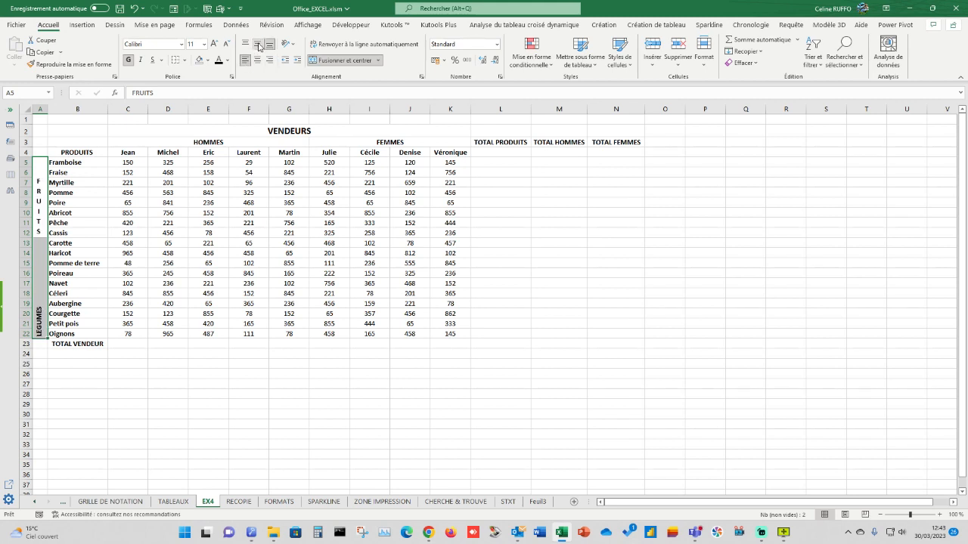
{"action": "left_click", "coordinate": [257, 61]}
{"action": "left_click", "coordinate": [258, 44]}
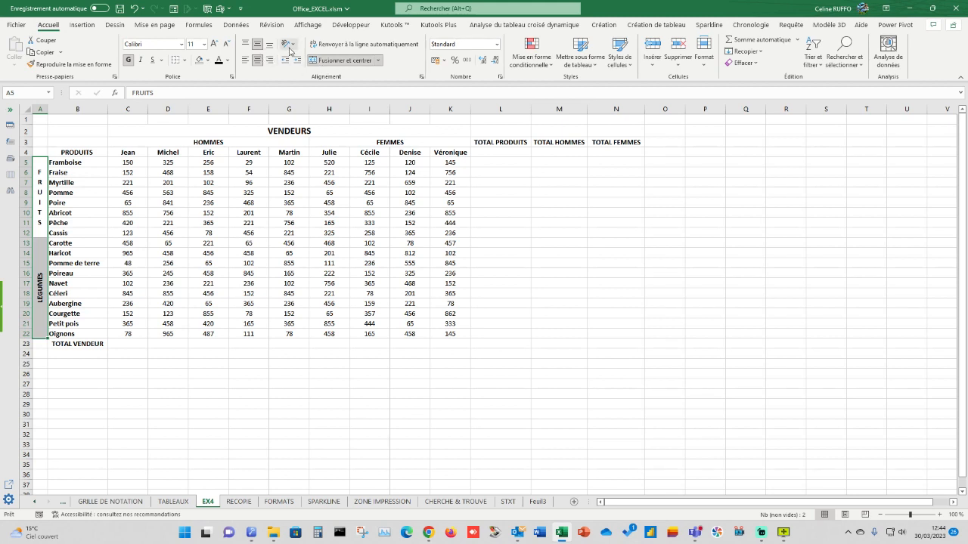
{"action": "left_click", "coordinate": [181, 377]}
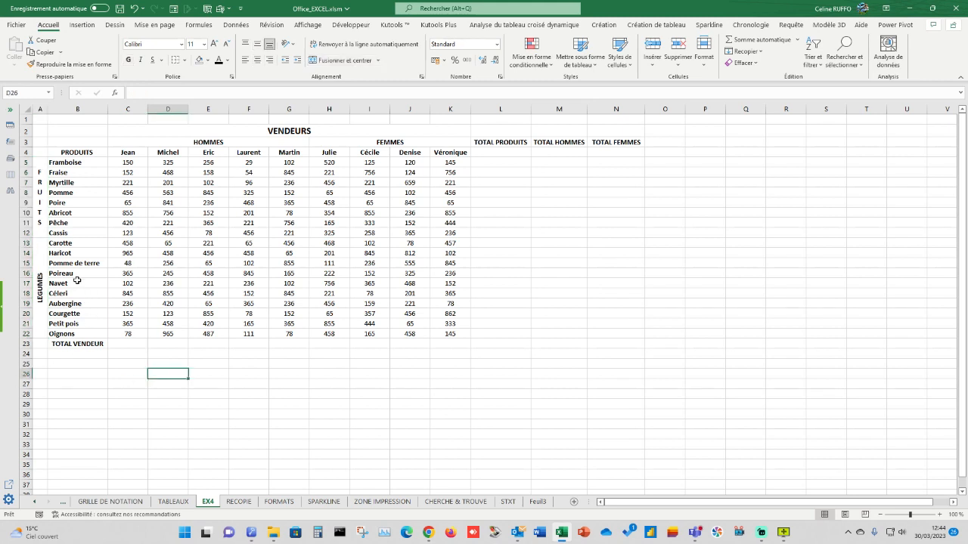
Step: Set the orientation of the LEGUMES label to vertical text
{"action": "left_click", "coordinate": [40, 270]}
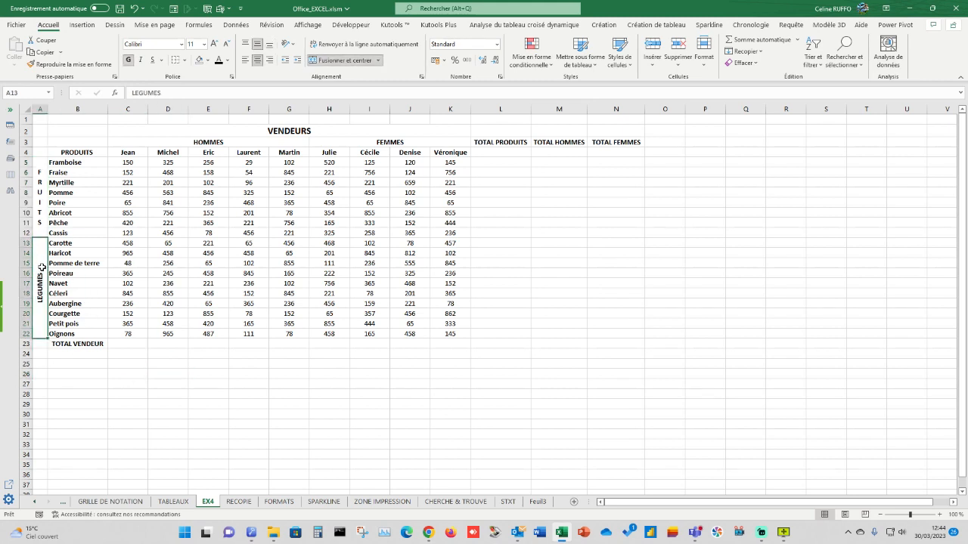
{"action": "left_click", "coordinate": [286, 45]}
{"action": "left_click", "coordinate": [298, 85]}
{"action": "left_click", "coordinate": [167, 394]}
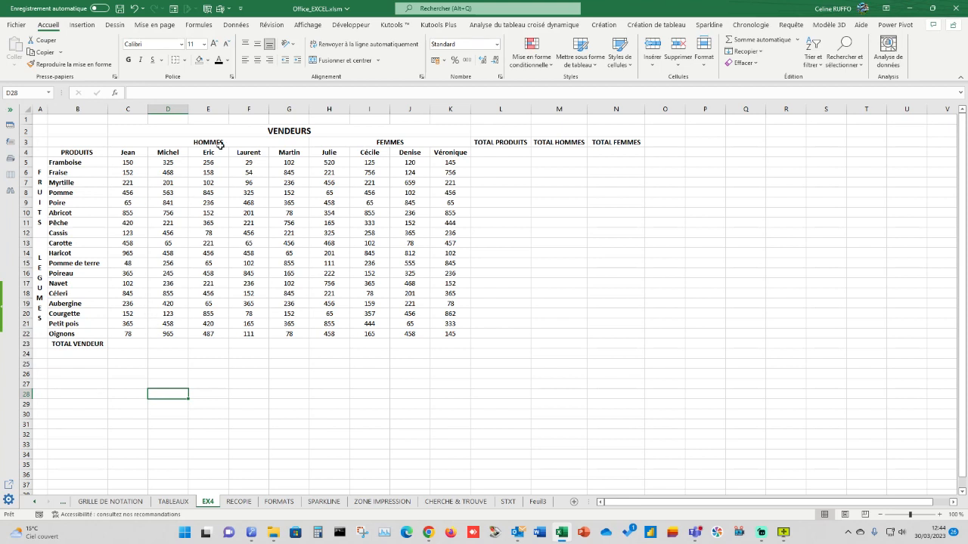
Step: Check the model on the TABLEAUX sheet and give the VENDEURS heading on EX4 a purple fill with white text
{"action": "left_click", "coordinate": [243, 130]}
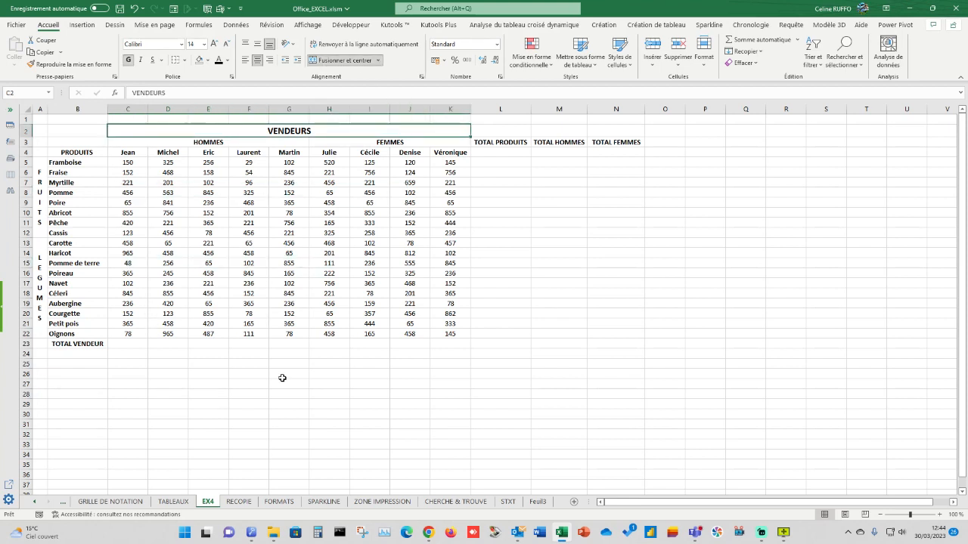
{"action": "left_click", "coordinate": [179, 503]}
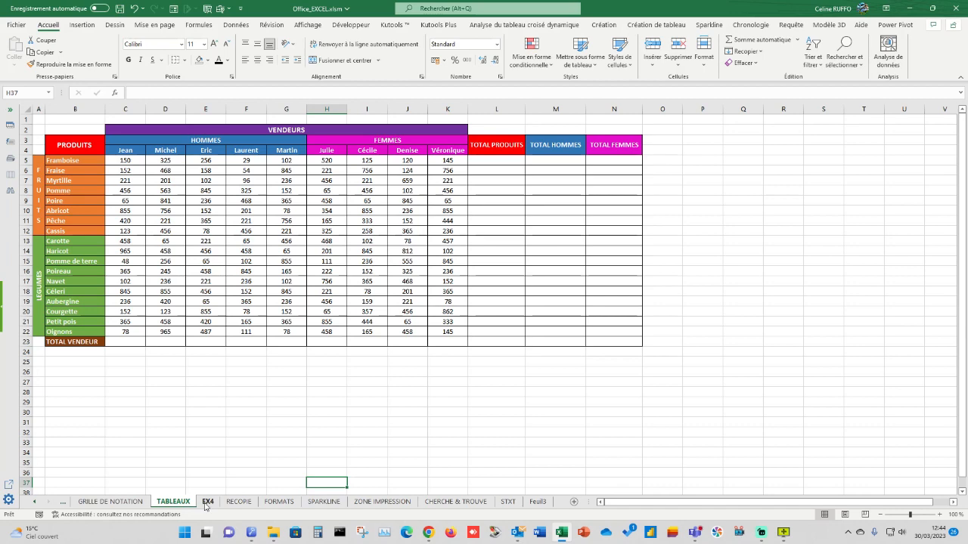
{"action": "left_click", "coordinate": [206, 503]}
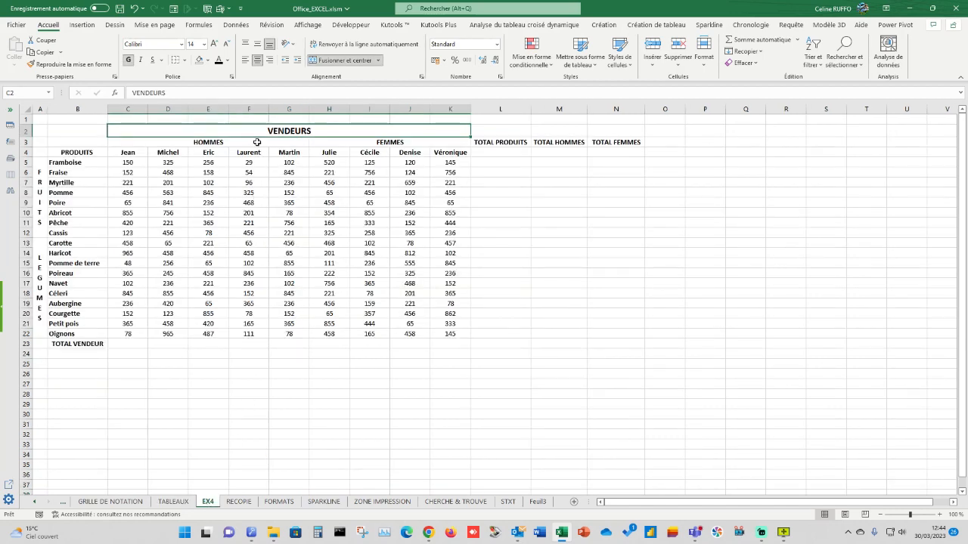
{"action": "left_click", "coordinate": [208, 60]}
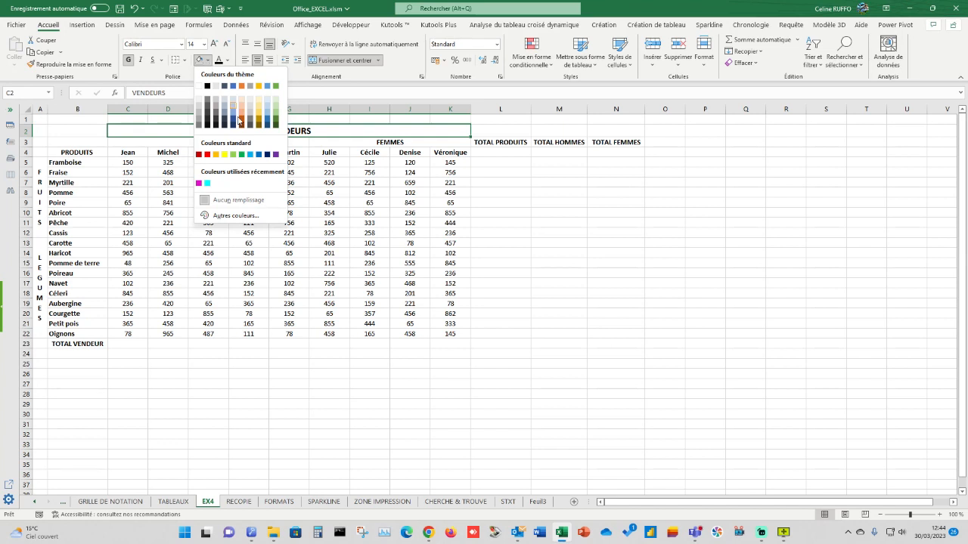
{"action": "left_click", "coordinate": [275, 154]}
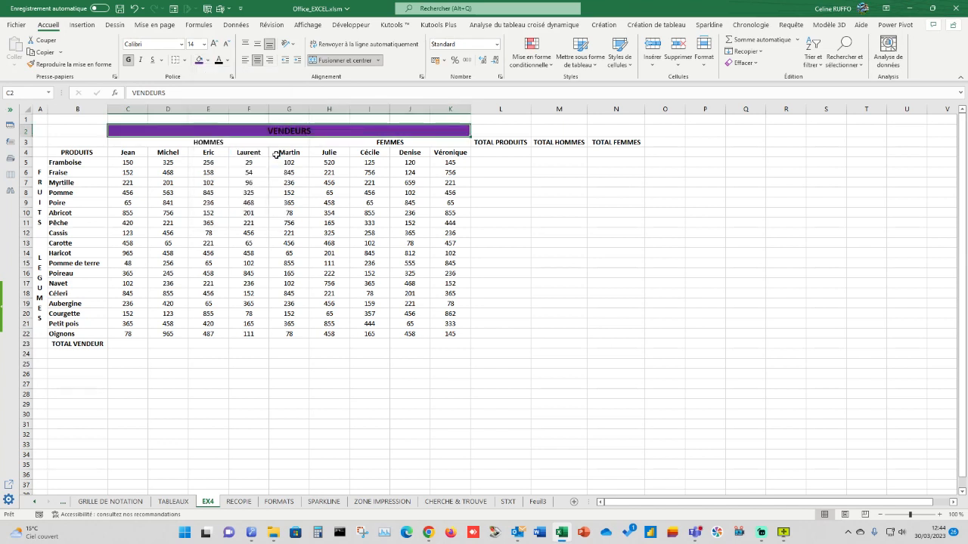
{"action": "left_click", "coordinate": [228, 62]}
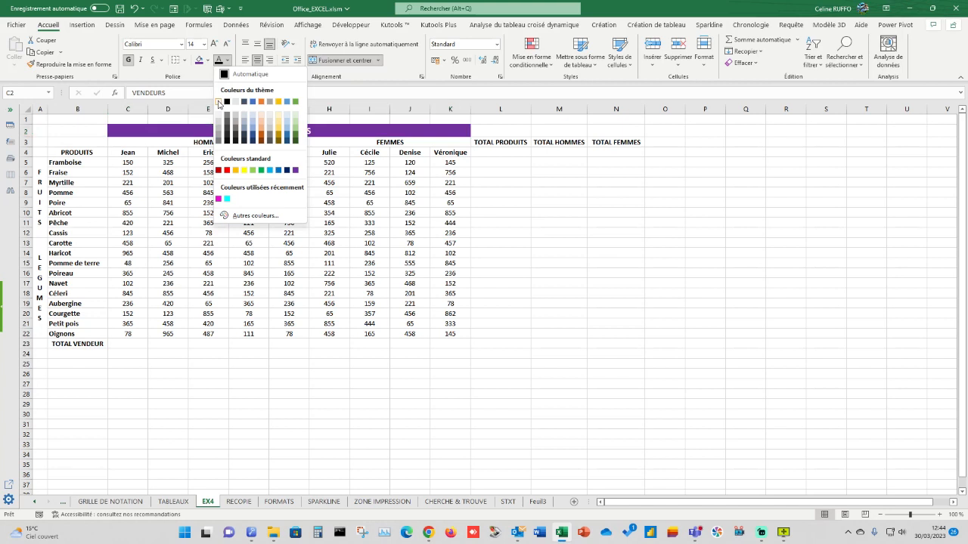
{"action": "left_click", "coordinate": [218, 103]}
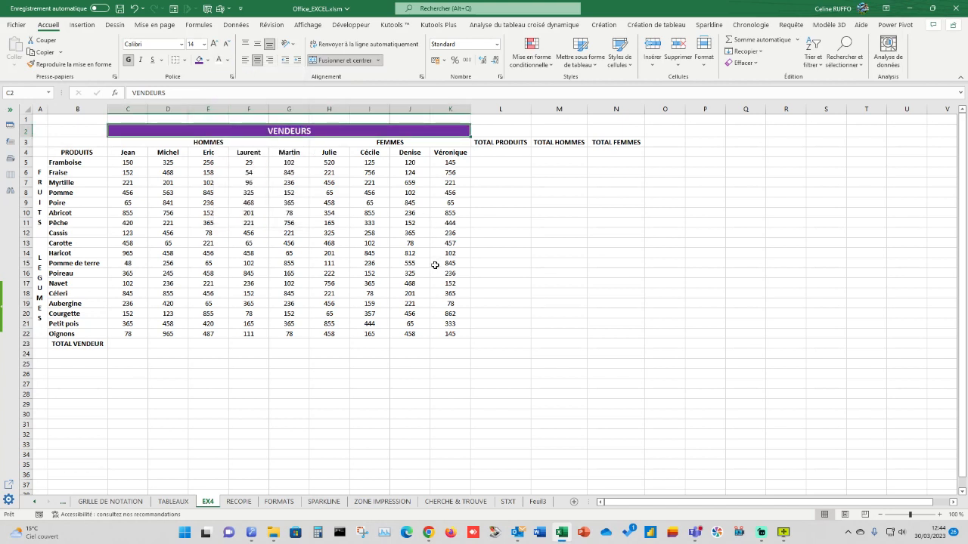
Step: Fill the HOMMES heading with orange and the FEMMES heading with magenta, both with white text
{"action": "left_click", "coordinate": [224, 144]}
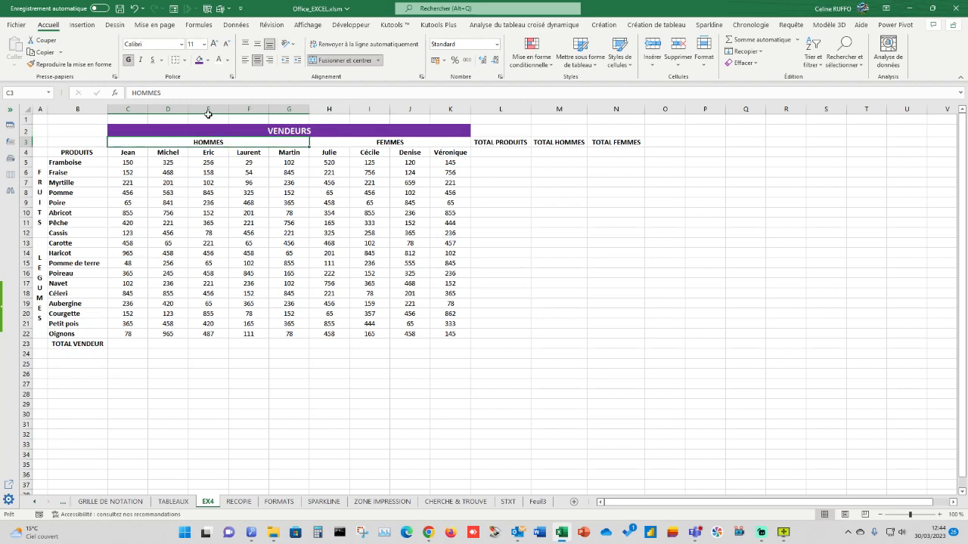
{"action": "left_click", "coordinate": [208, 60]}
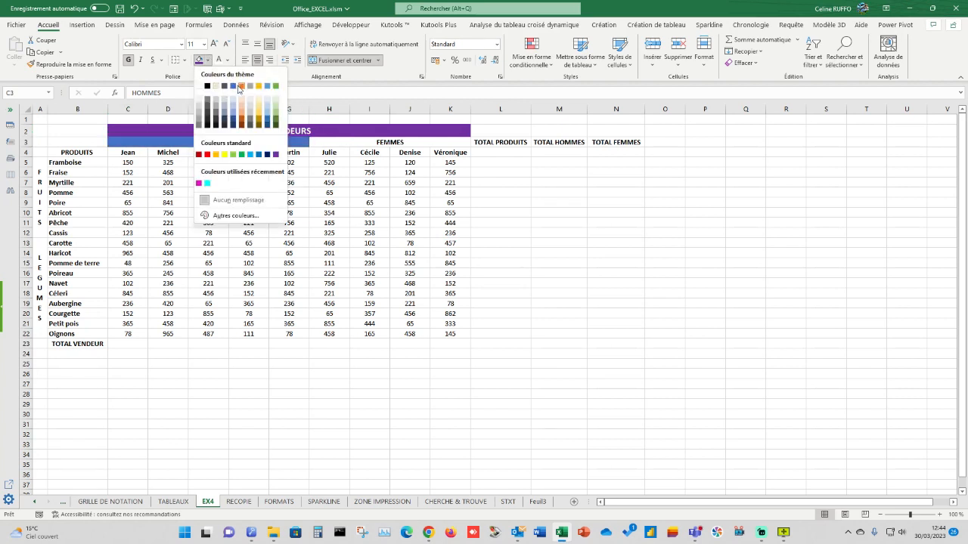
{"action": "left_click", "coordinate": [241, 85]}
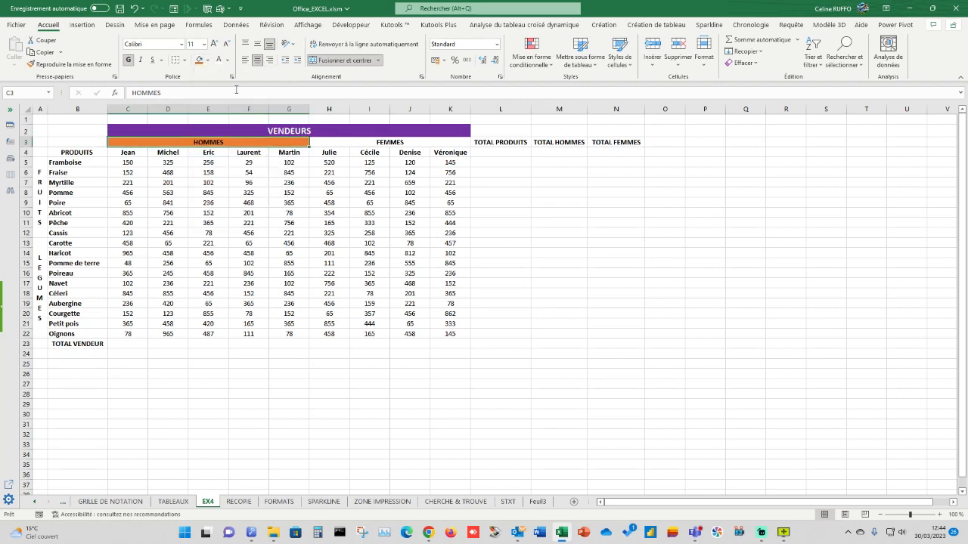
{"action": "left_click", "coordinate": [356, 142]}
{"action": "left_click", "coordinate": [208, 60]}
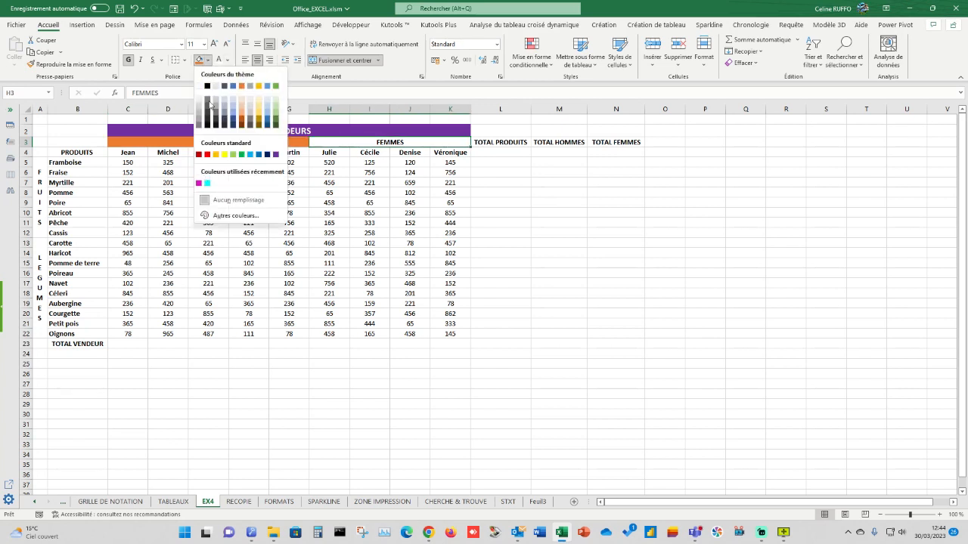
{"action": "left_click", "coordinate": [199, 184]}
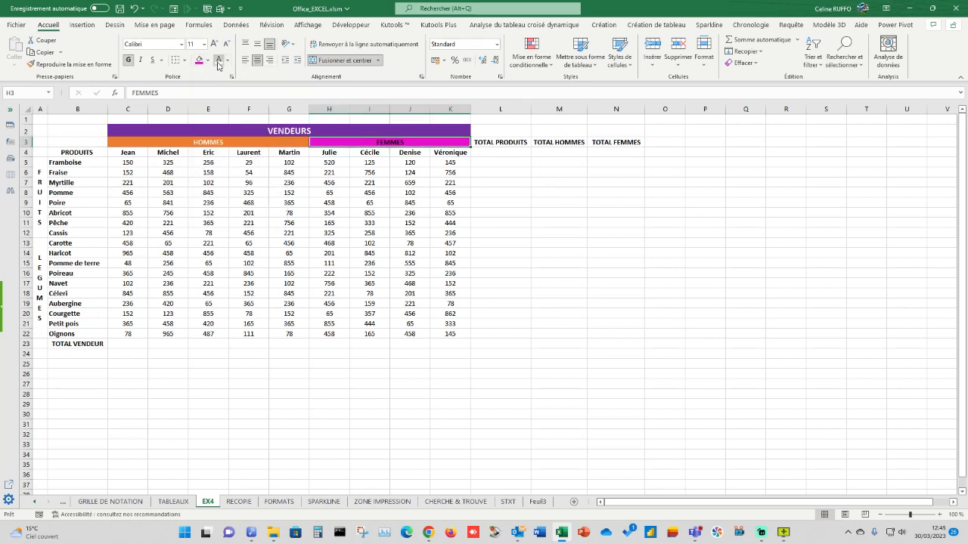
{"action": "left_click", "coordinate": [296, 225]}
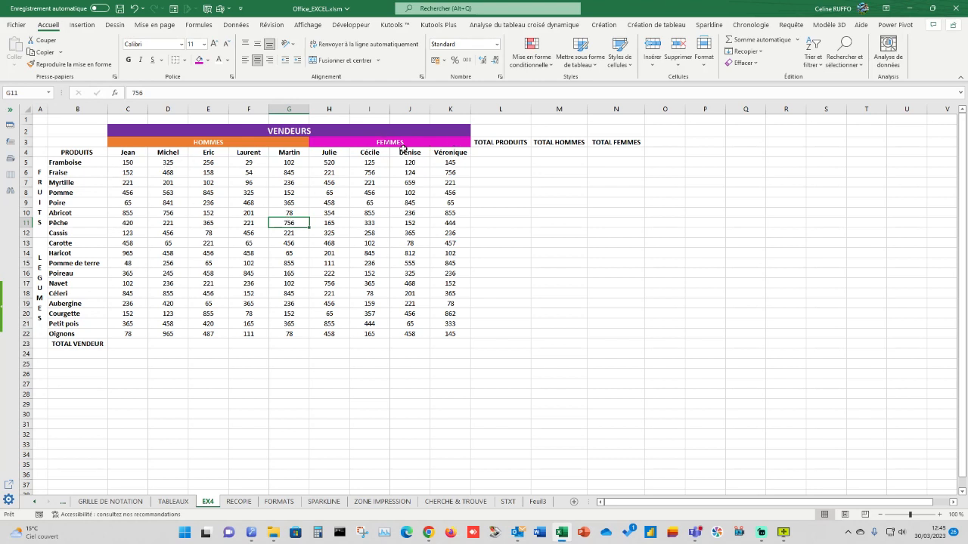
Step: Fill cell C4, the first name under HOMMES, with blue and make its text white
{"action": "left_click", "coordinate": [130, 154]}
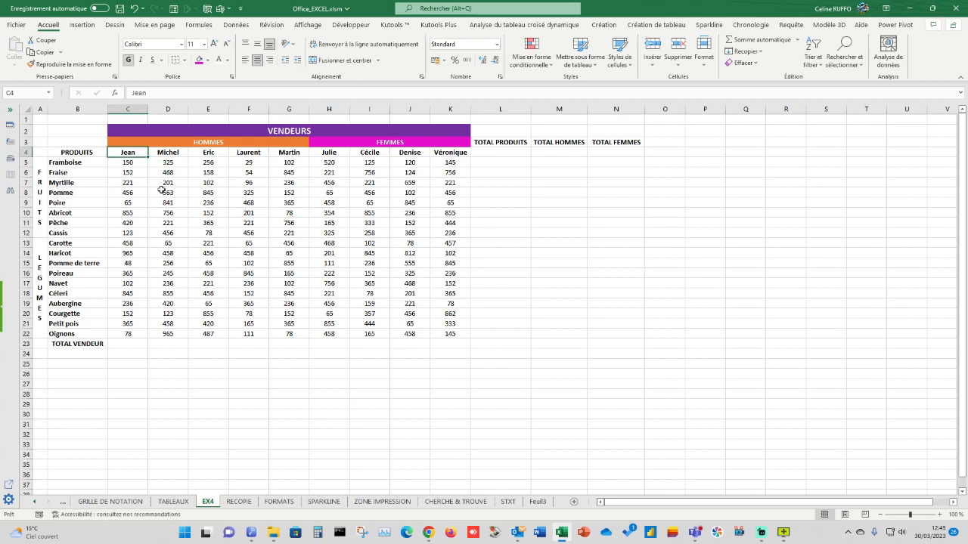
{"action": "left_click_drag", "start_coordinate": [291, 154], "coordinate": [121, 152]}
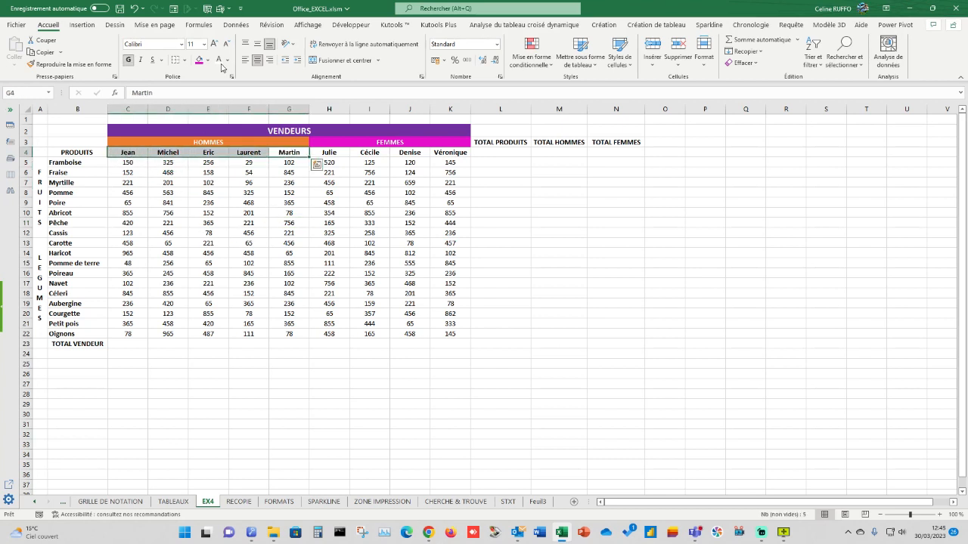
{"action": "left_click", "coordinate": [140, 156]}
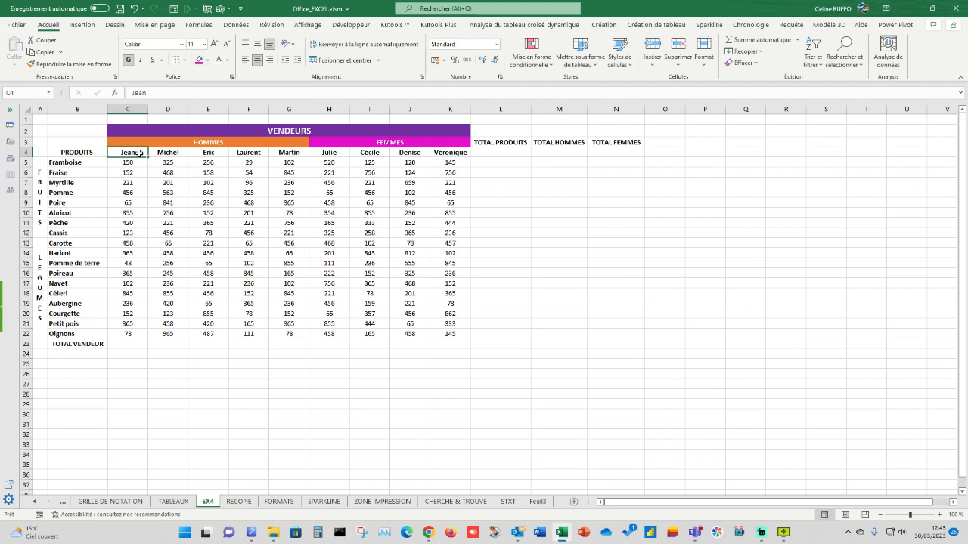
{"action": "left_click", "coordinate": [207, 61]}
{"action": "left_click", "coordinate": [233, 86]}
Step: Copy the formatting of C4 to D4:G4 with the format painter and accept the AURA login prompt
{"action": "left_click", "coordinate": [69, 65]}
{"action": "left_click", "coordinate": [177, 155]}
{"action": "left_click_drag", "start_coordinate": [176, 155], "coordinate": [289, 155]}
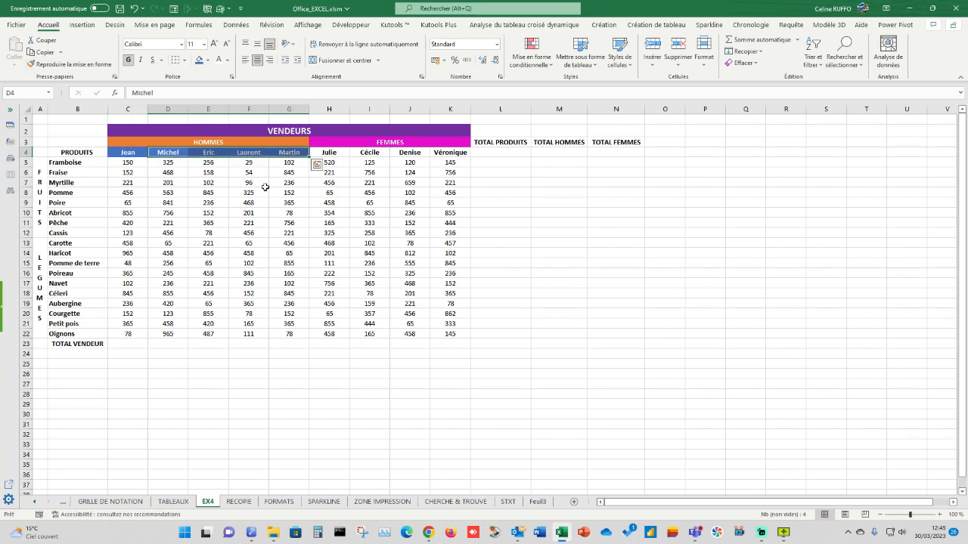
{"action": "left_click", "coordinate": [565, 229]}
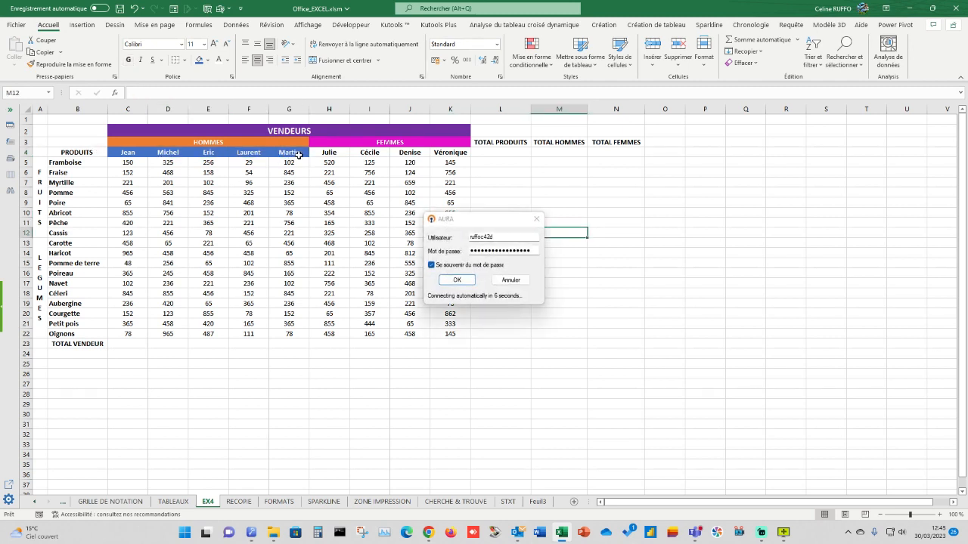
{"action": "left_click", "coordinate": [456, 279]}
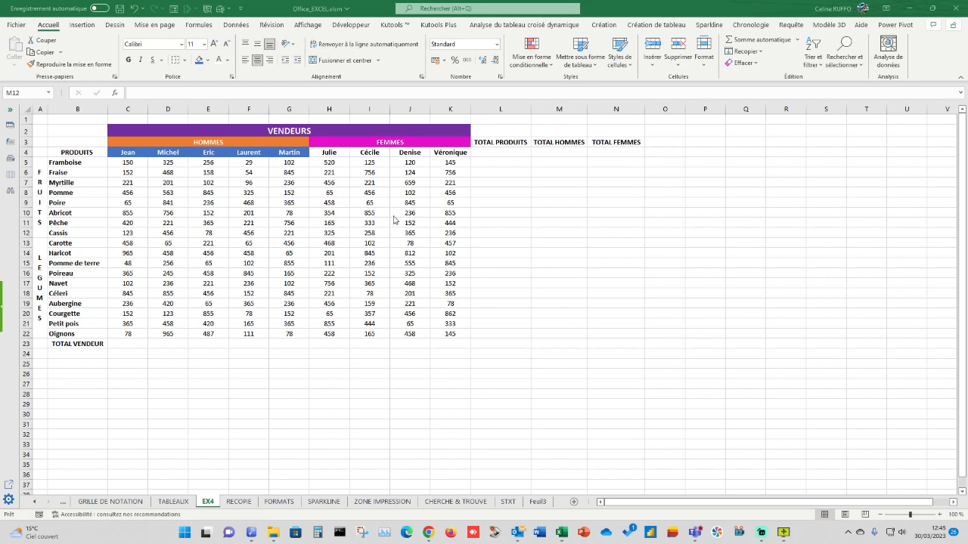
Step: Fill the names under FEMMES in H4:K4 with magenta and make their text white
{"action": "left_click_drag", "start_coordinate": [327, 152], "coordinate": [454, 154]}
{"action": "left_click", "coordinate": [207, 60]}
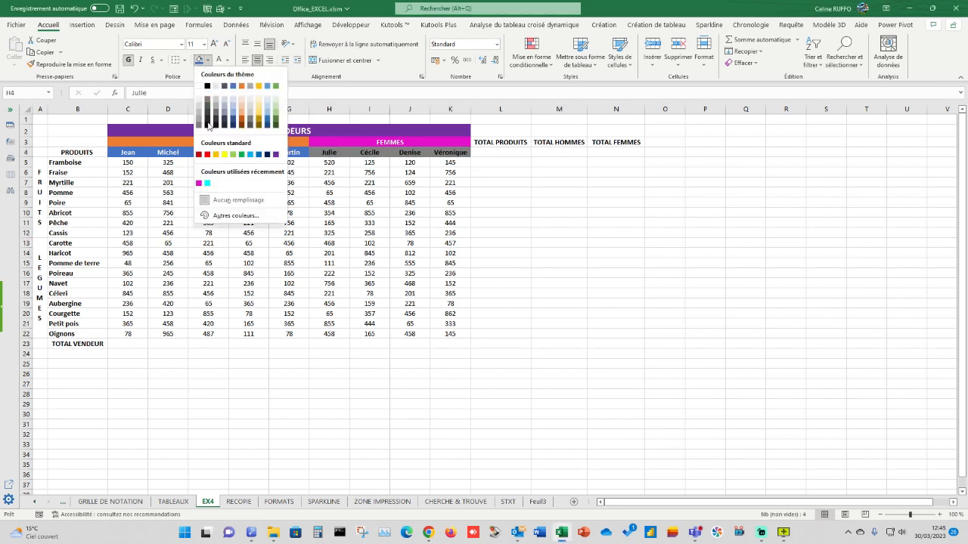
{"action": "left_click", "coordinate": [198, 184]}
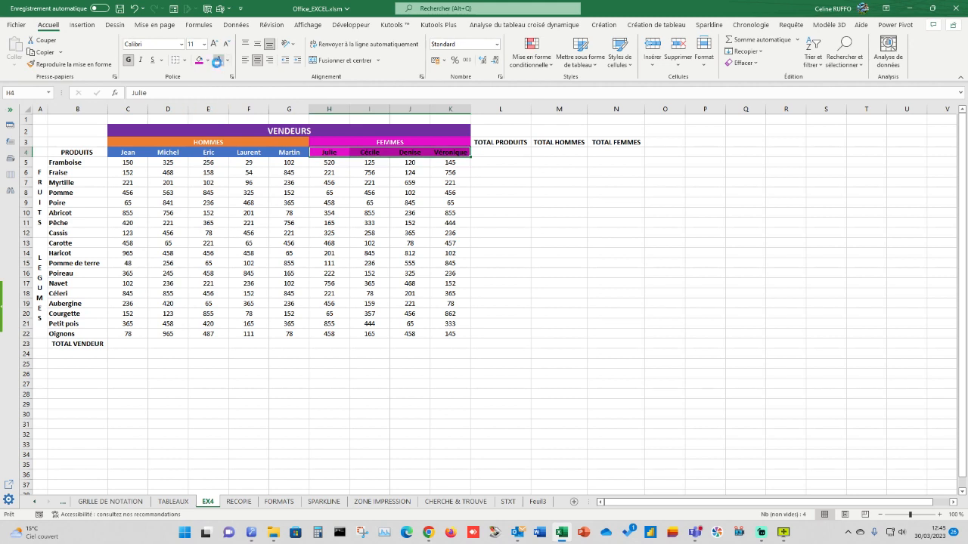
{"action": "left_click", "coordinate": [544, 272]}
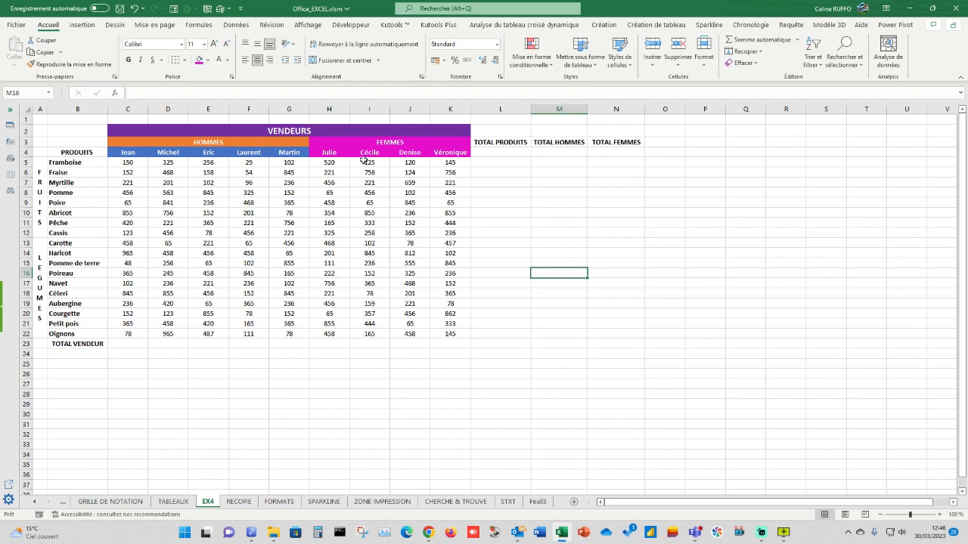
Step: Copy the formatting of the VENDEURS heading to cell C26 with the format painter
{"action": "left_click", "coordinate": [298, 131]}
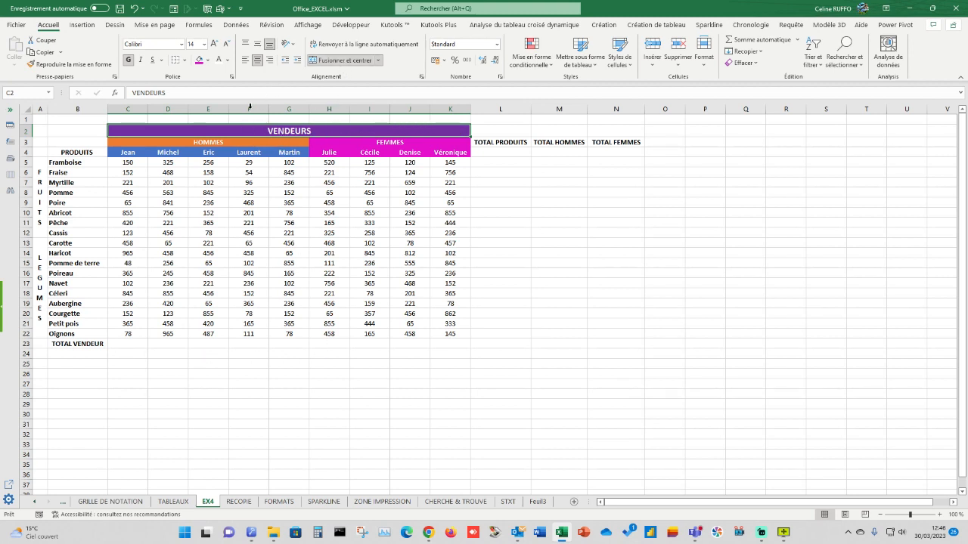
{"action": "left_click", "coordinate": [47, 64]}
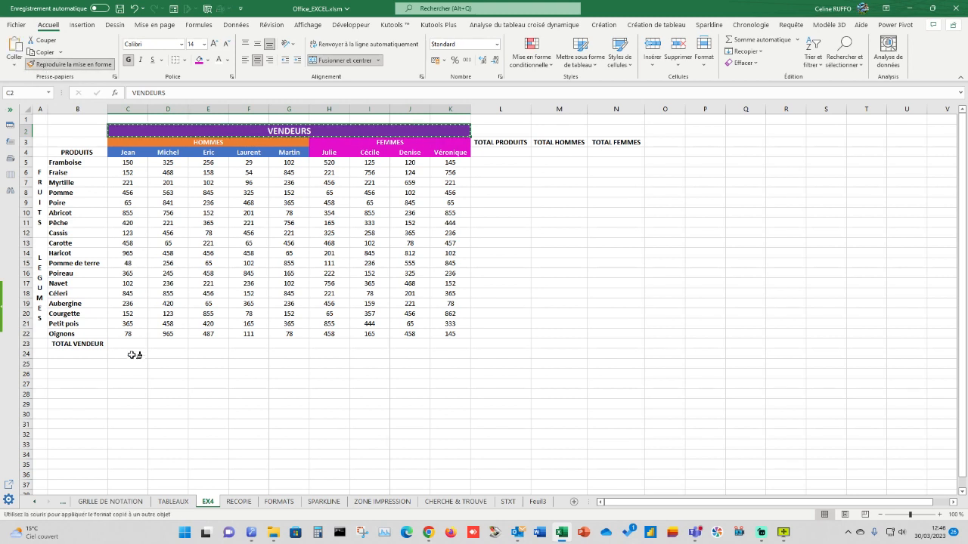
{"action": "left_click", "coordinate": [129, 372]}
{"action": "left_click", "coordinate": [477, 426]}
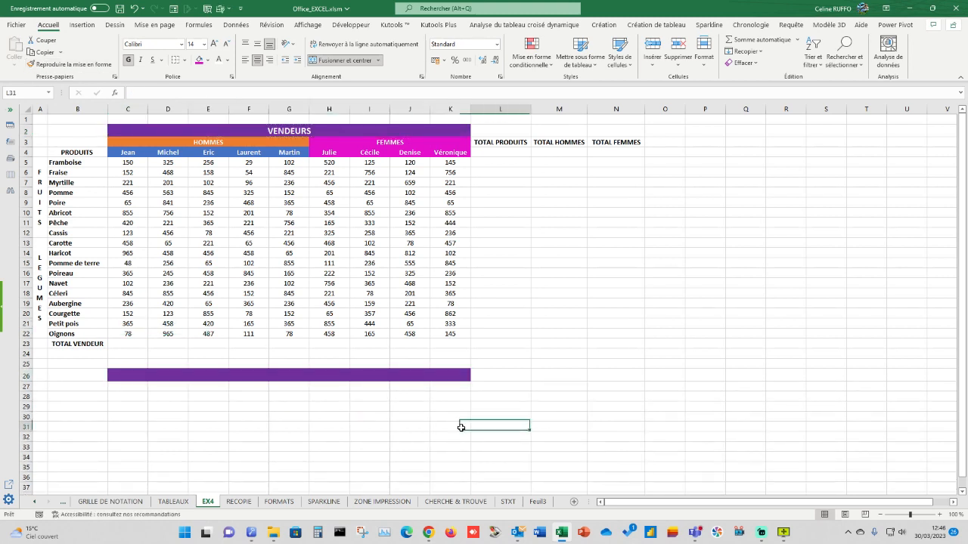
Step: Enter TEXTE in the merged purple cell of row 26
{"action": "left_click", "coordinate": [370, 375]}
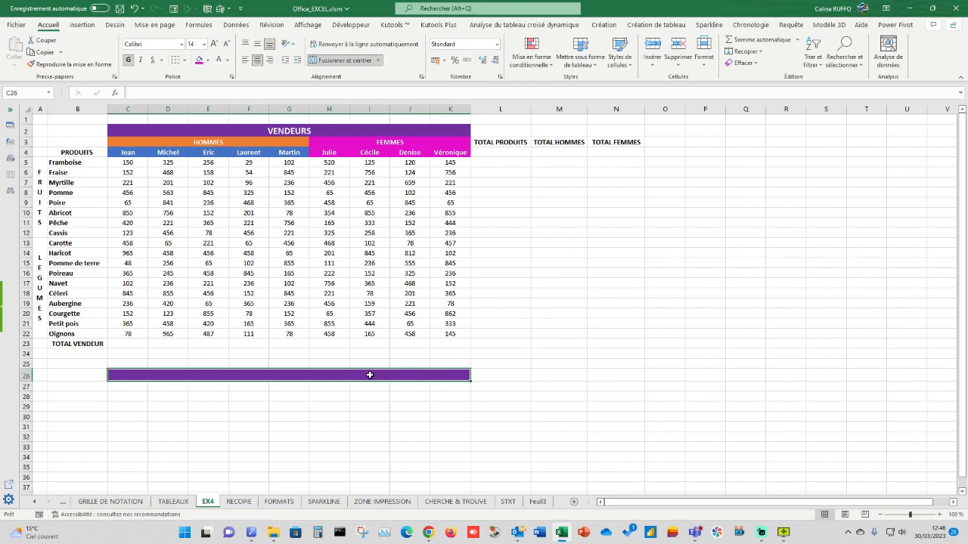
{"action": "double_click", "coordinate": [370, 375]}
{"action": "type", "text": "TEXTE"}
{"action": "key", "text": "Return"}
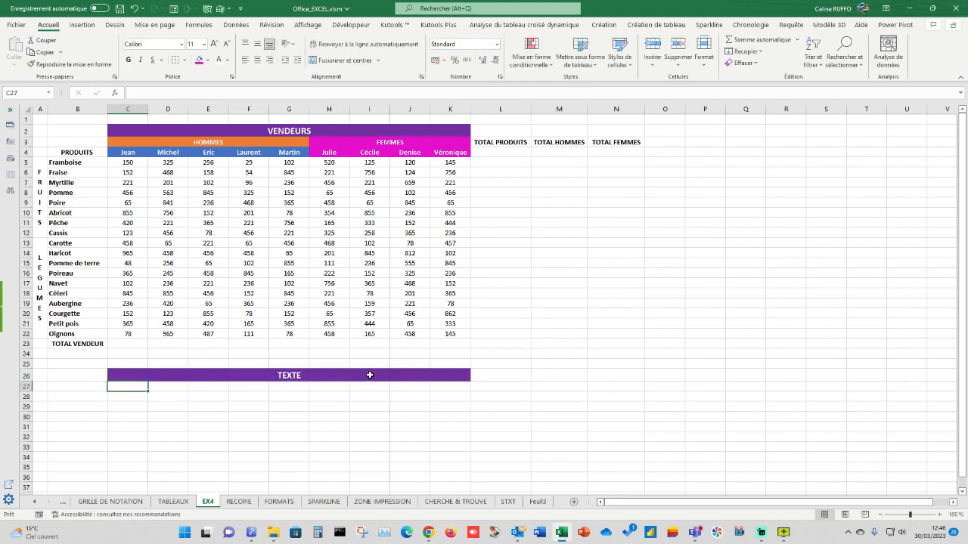
Step: Delete the whole of row 26 with the test heading
{"action": "left_click", "coordinate": [26, 376]}
{"action": "right_click", "coordinate": [26, 376]}
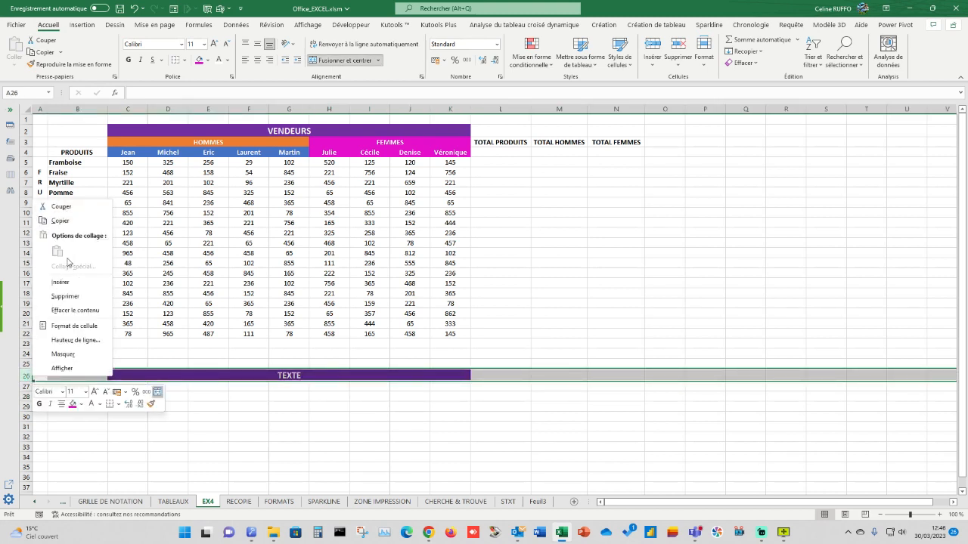
{"action": "left_click", "coordinate": [62, 297]}
{"action": "left_click", "coordinate": [363, 434]}
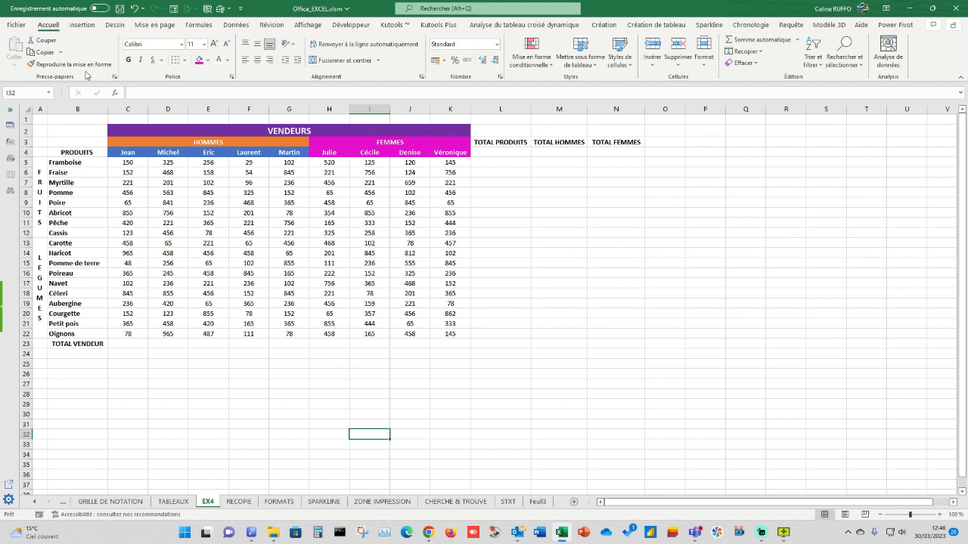
Step: Merge B3:B4 into one PRODUITS heading cell and centre its text vertically
{"action": "left_click", "coordinate": [80, 152]}
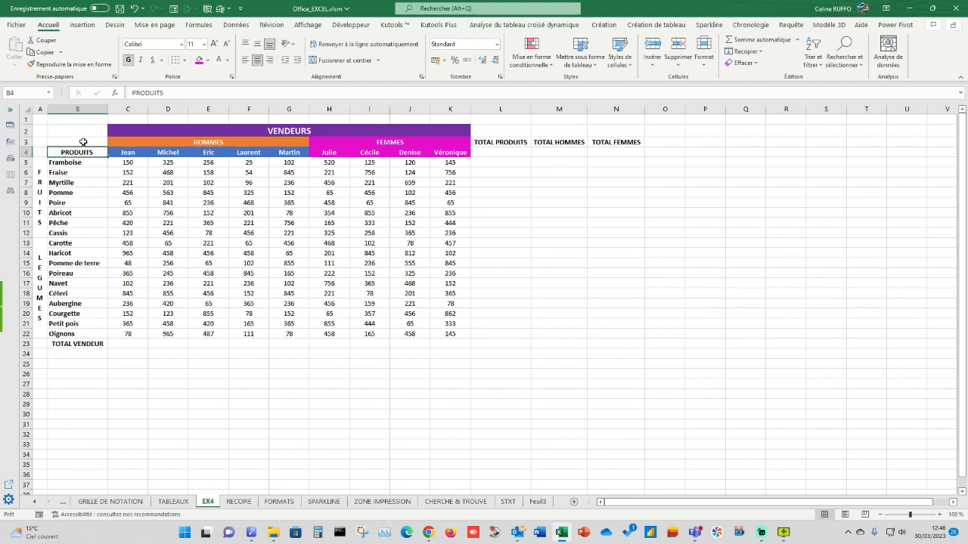
{"action": "left_click_drag", "start_coordinate": [80, 142], "coordinate": [81, 152]}
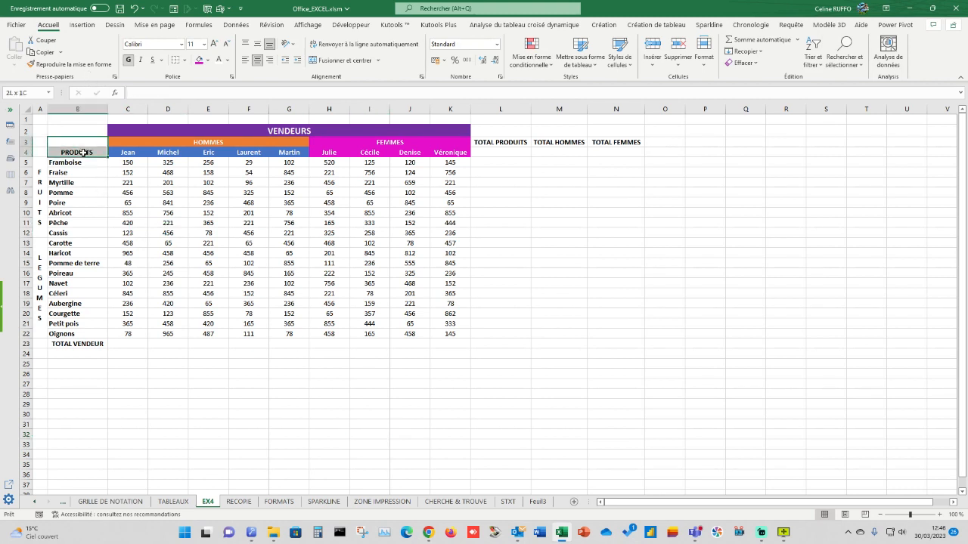
{"action": "left_click", "coordinate": [319, 60]}
{"action": "left_click", "coordinate": [257, 44]}
Step: Fill the PRODUITS heading with red and make its text white
{"action": "left_click", "coordinate": [207, 60]}
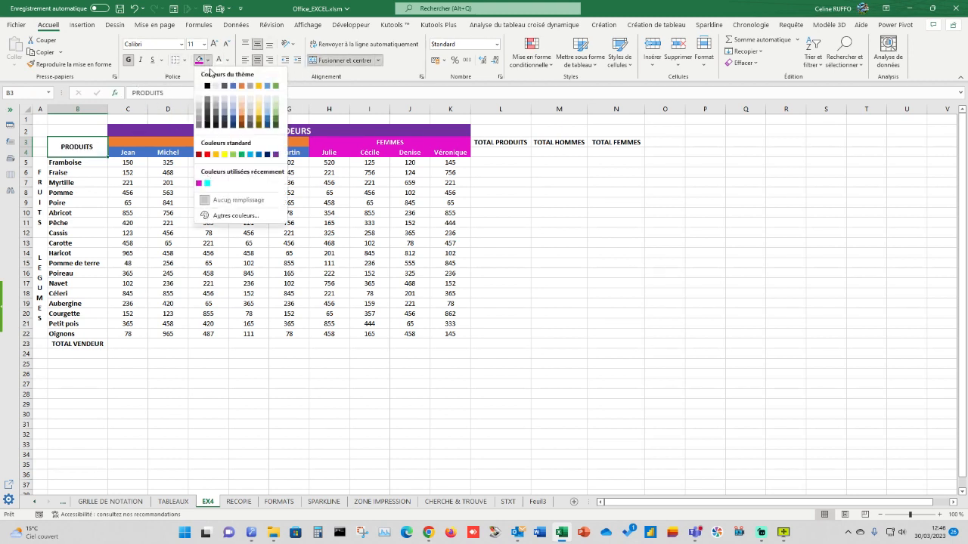
{"action": "left_click", "coordinate": [209, 151]}
{"action": "left_click", "coordinate": [218, 60]}
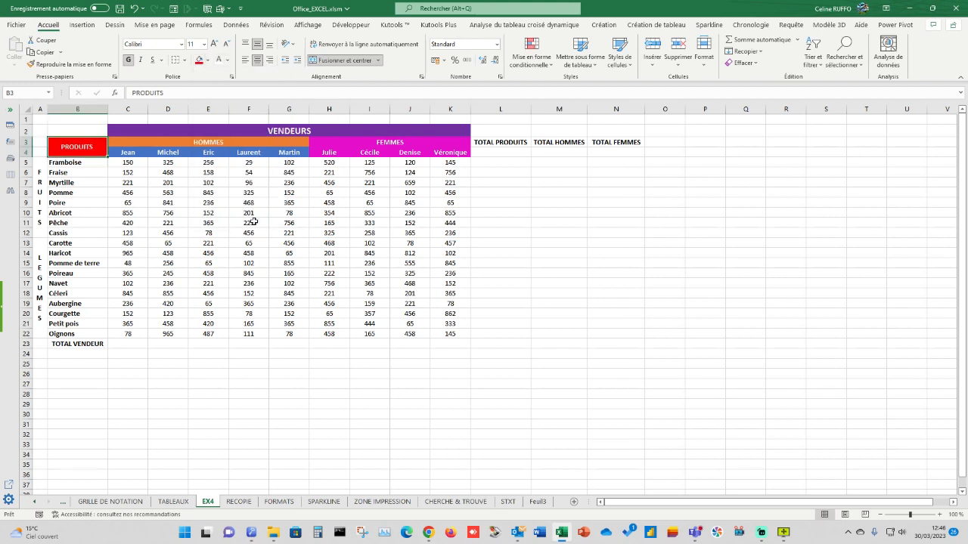
{"action": "left_click", "coordinate": [653, 323]}
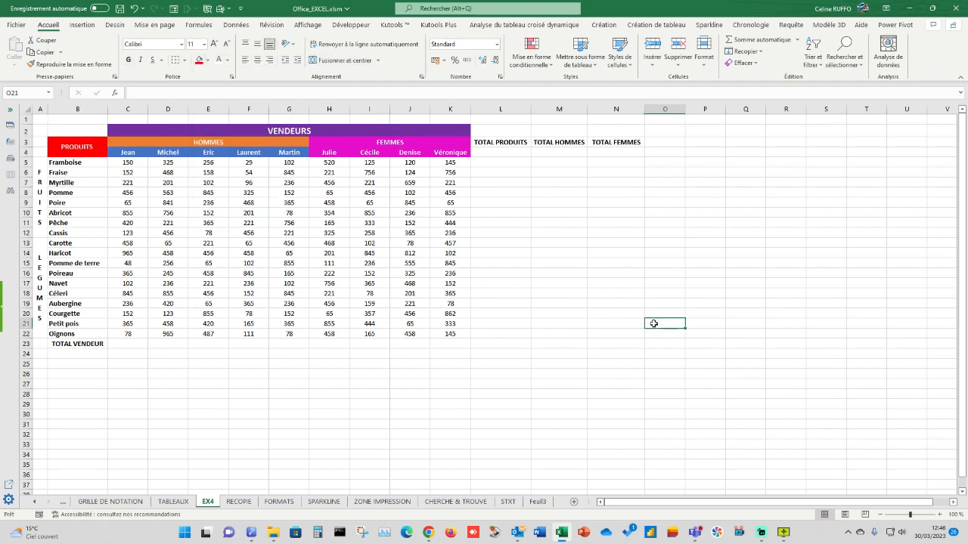
Step: Check the colours on the TABLEAUX sheet, then fill the FRUITS block A5:B12 on EX4 with orange and make its text white
{"action": "left_click", "coordinate": [60, 162]}
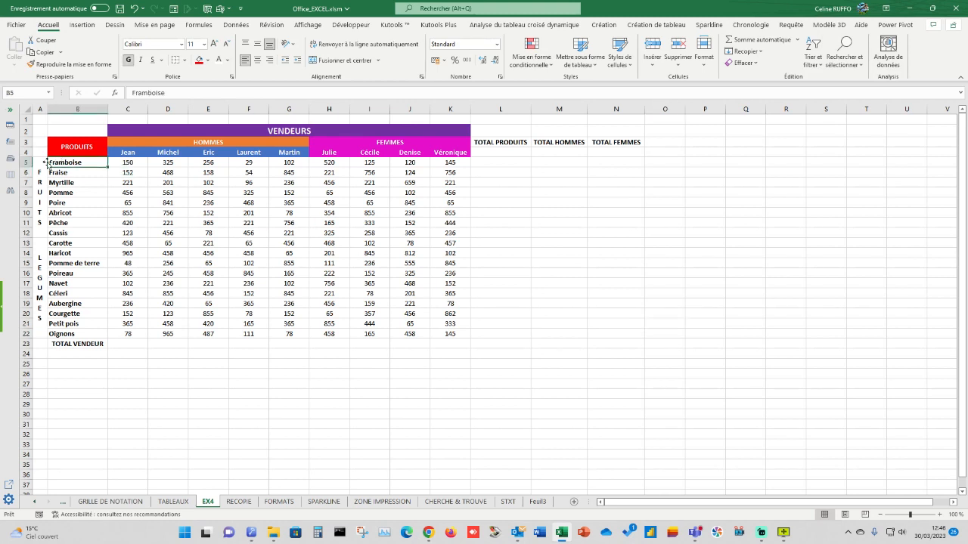
{"action": "left_click_drag", "start_coordinate": [38, 162], "coordinate": [75, 182]}
{"action": "mouse_move", "coordinate": [84, 215]}
{"action": "left_mouse_down"}
{"action": "mouse_move", "coordinate": [89, 244]}
{"action": "mouse_move", "coordinate": [84, 218]}
{"action": "left_mouse_up"}
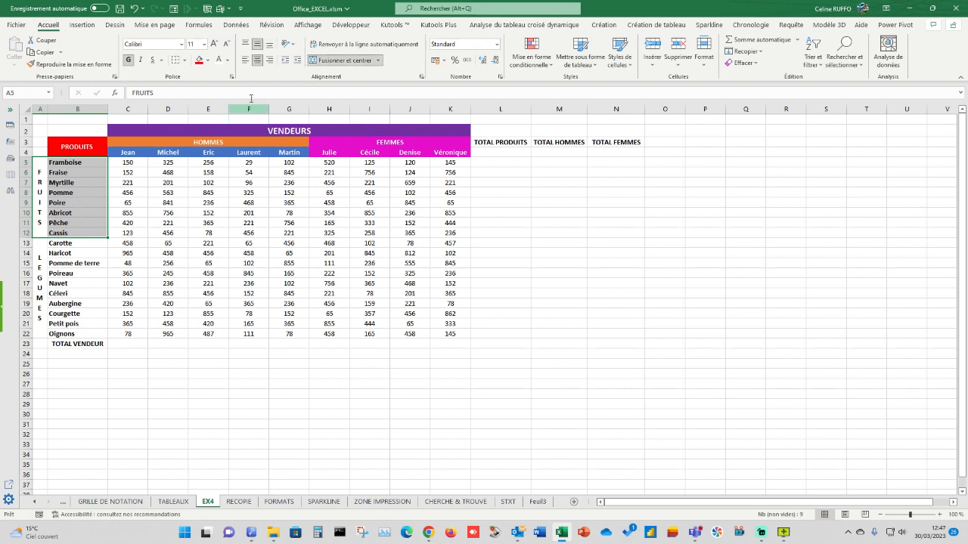
{"action": "left_click", "coordinate": [175, 504]}
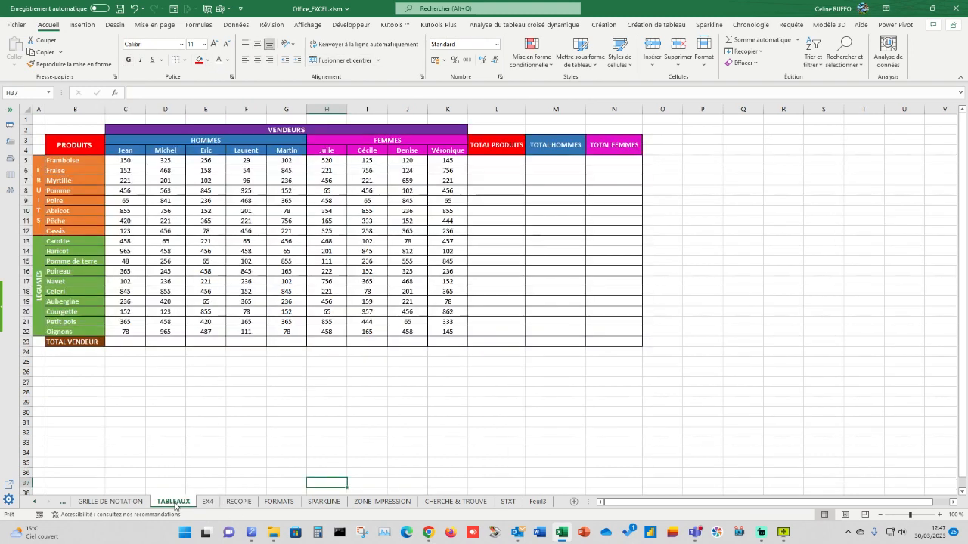
{"action": "left_click", "coordinate": [210, 502]}
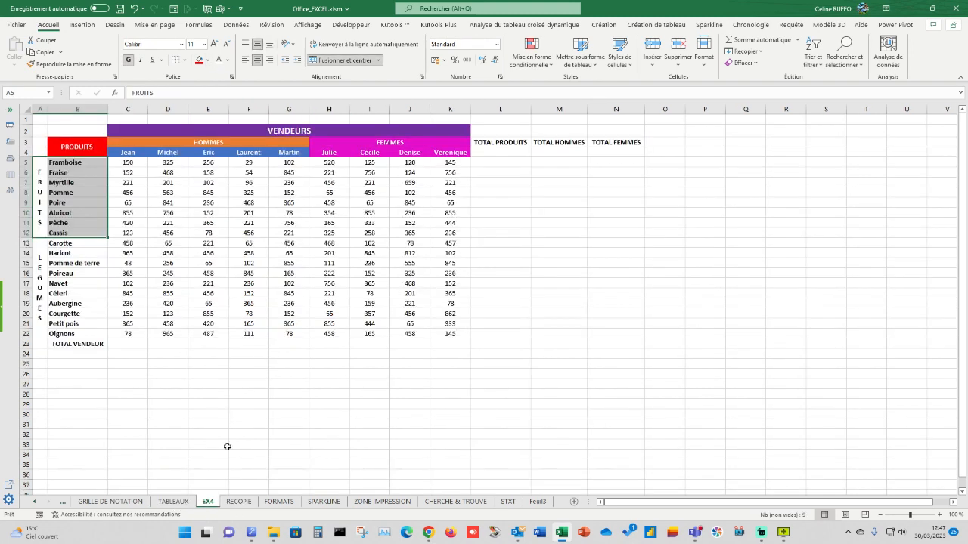
{"action": "left_click", "coordinate": [207, 59]}
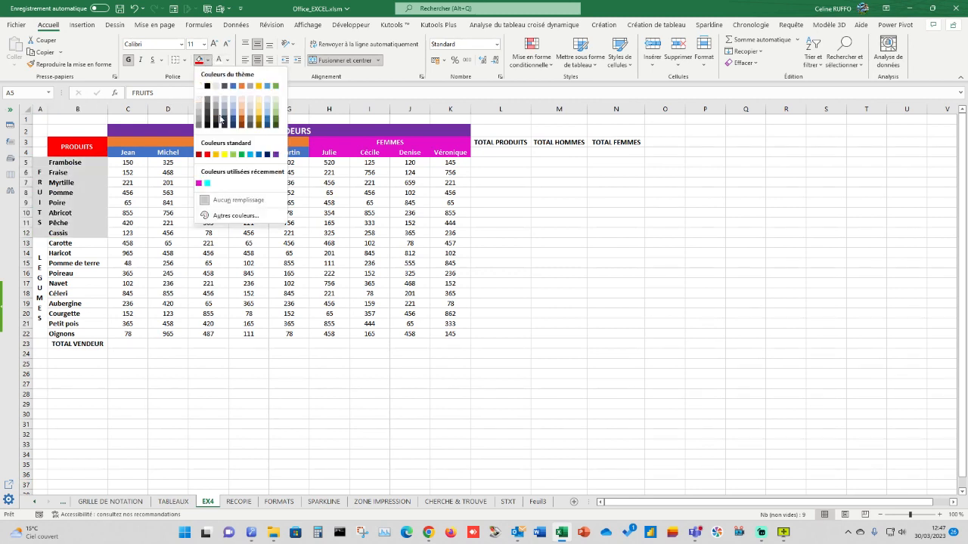
{"action": "left_click", "coordinate": [241, 86]}
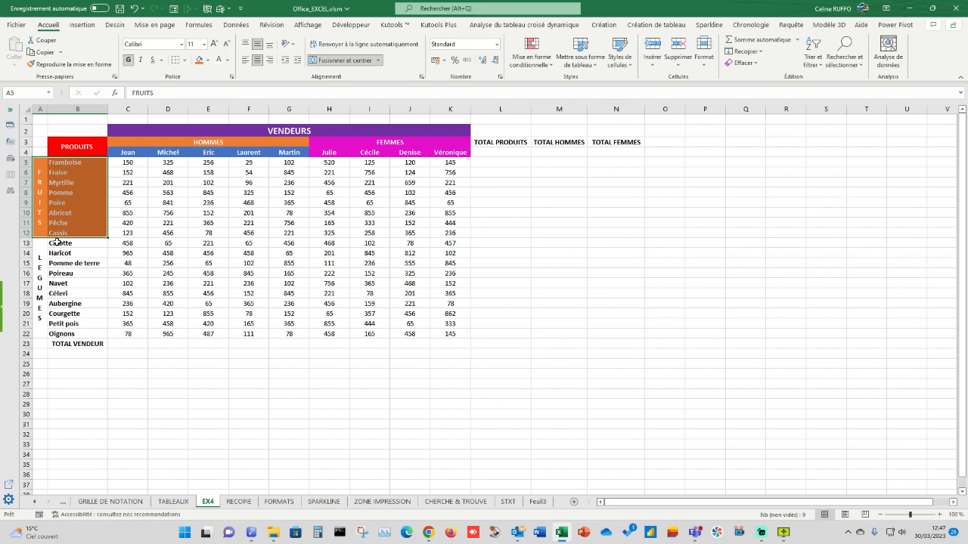
Step: Fill the LEGUMES block A13:B22 with green and make its text white
{"action": "left_click_drag", "start_coordinate": [39, 243], "coordinate": [68, 315]}
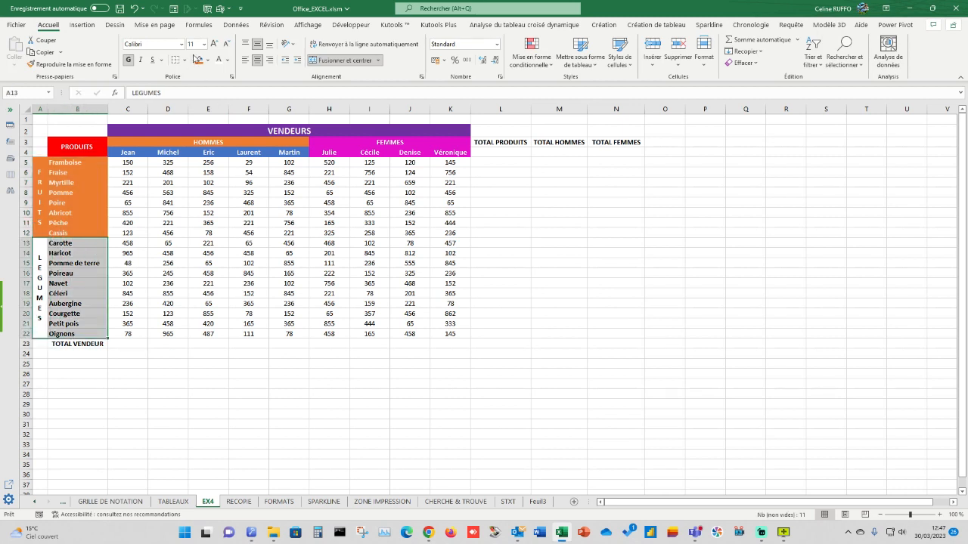
{"action": "left_click", "coordinate": [206, 60]}
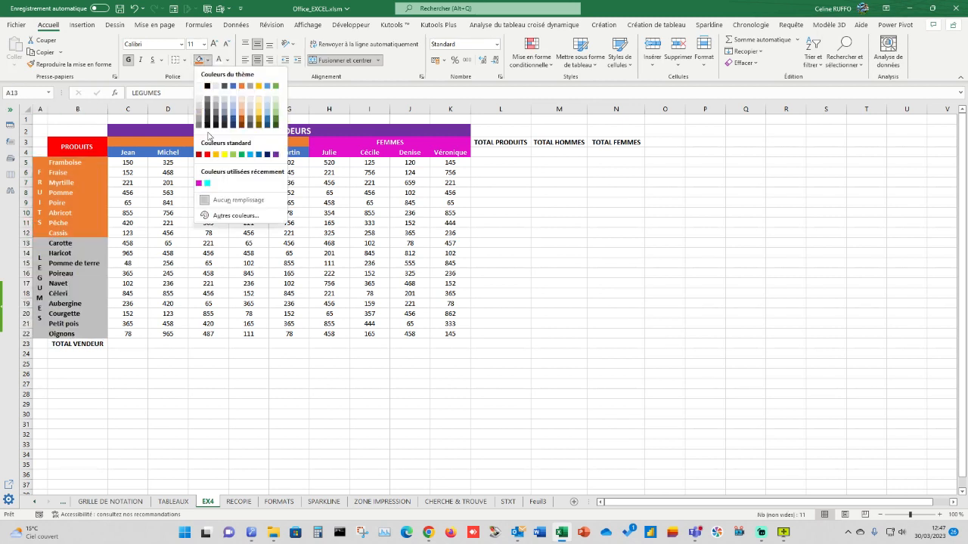
{"action": "left_click", "coordinate": [276, 87]}
{"action": "left_click", "coordinate": [226, 60]}
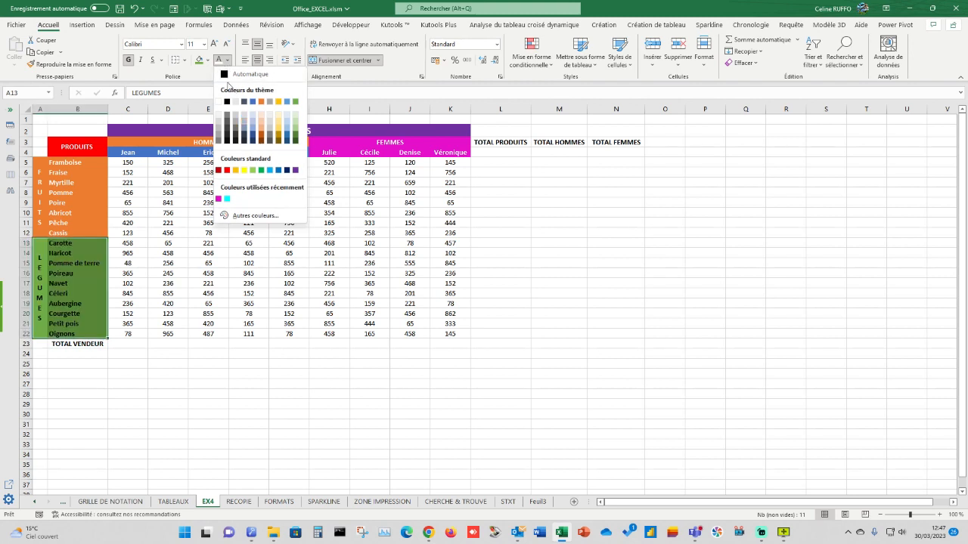
{"action": "key", "text": "Escape"}
{"action": "left_click", "coordinate": [567, 264]}
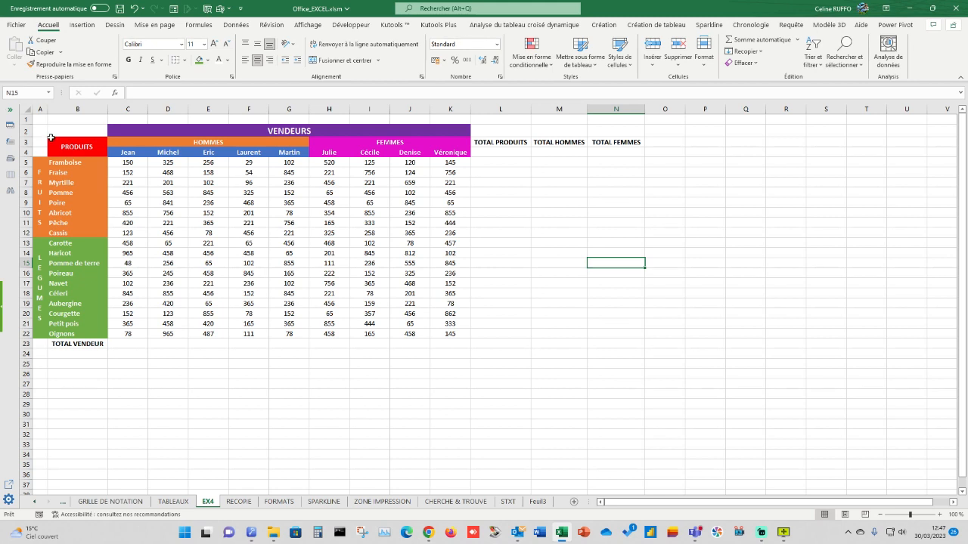
Step: Merge rows 3 and 4 separately for TOTAL PRODUITS, TOTAL HOMMES and TOTAL FEMMES in columns L, M and N, centring the text vertically
{"action": "left_click_drag", "start_coordinate": [500, 143], "coordinate": [556, 152]}
{"action": "left_click", "coordinate": [340, 60]}
{"action": "left_click", "coordinate": [340, 61]}
{"action": "left_click", "coordinate": [611, 141]}
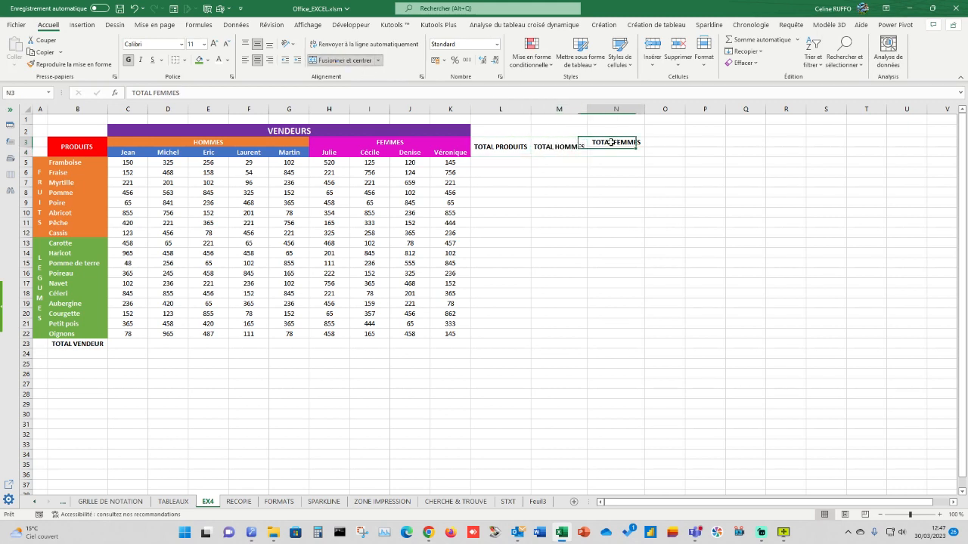
{"action": "left_click_drag", "start_coordinate": [611, 141], "coordinate": [612, 152]}
{"action": "left_click", "coordinate": [341, 60]}
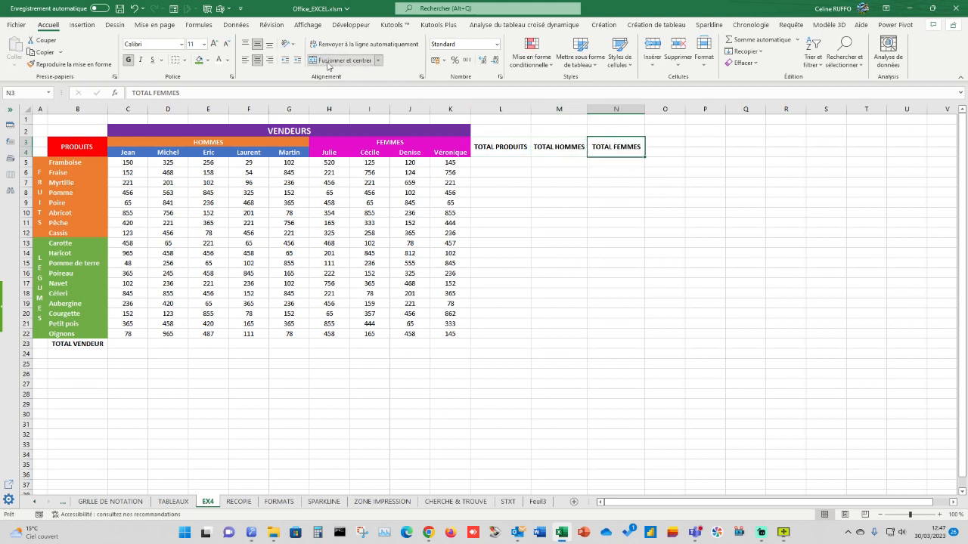
{"action": "left_click", "coordinate": [269, 46]}
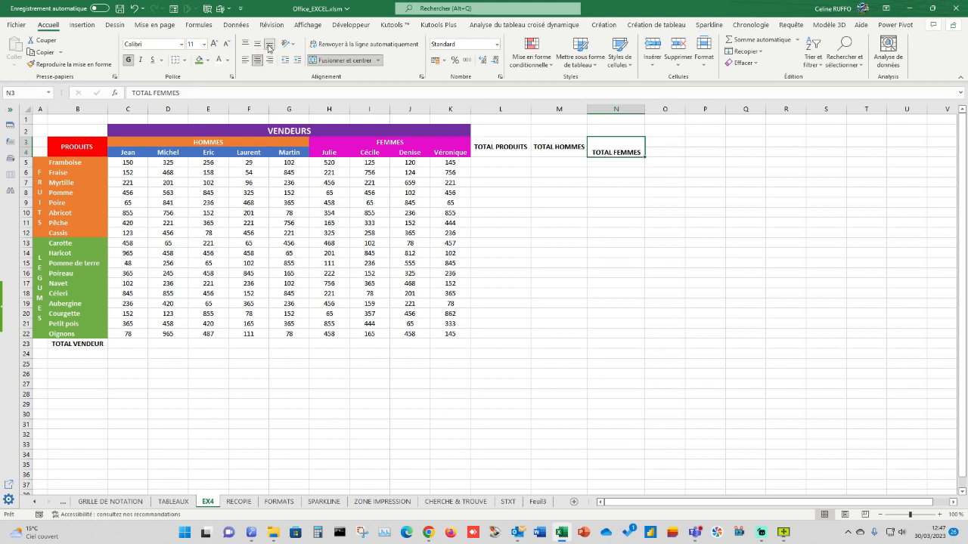
{"action": "left_click", "coordinate": [257, 45]}
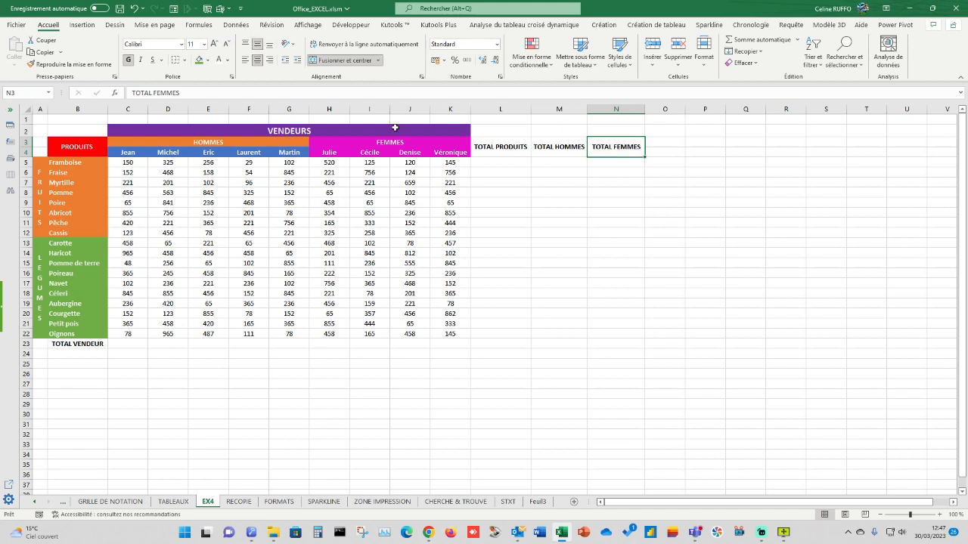
Step: Clear the TOTAL HOMMES and TOTAL FEMMES headings in columns M and N and unmerge their cells
{"action": "left_click_drag", "start_coordinate": [499, 149], "coordinate": [605, 148]}
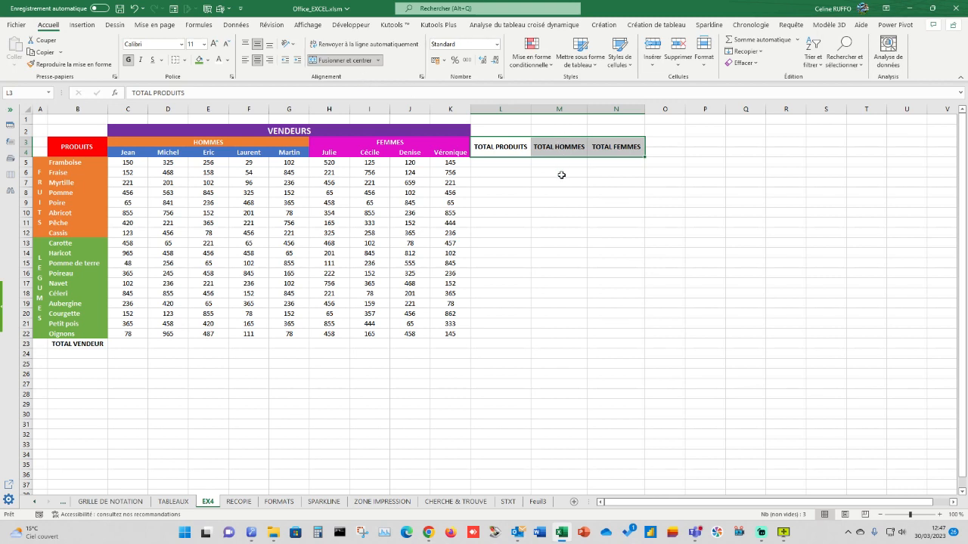
{"action": "left_click", "coordinate": [513, 188]}
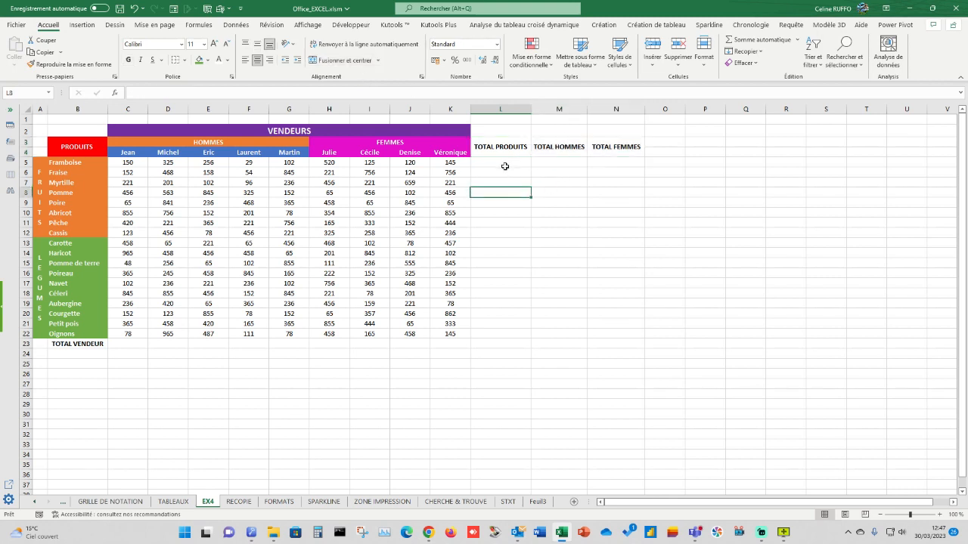
{"action": "left_click", "coordinate": [560, 144]}
{"action": "key", "text": "Delete"}
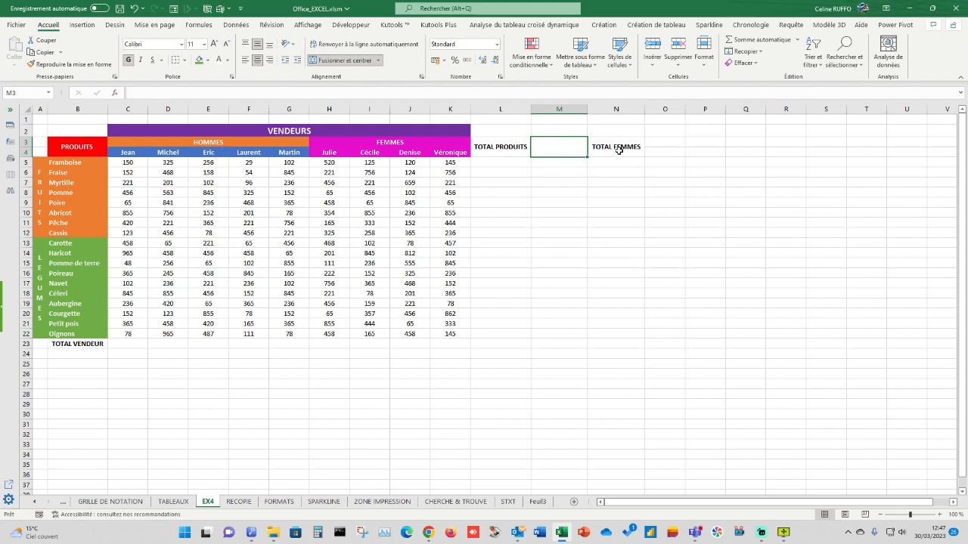
{"action": "key", "text": "Right"}
{"action": "key", "text": "Delete"}
{"action": "left_click_drag", "start_coordinate": [558, 146], "coordinate": [607, 146]}
{"action": "left_click", "coordinate": [361, 61]}
{"action": "left_click", "coordinate": [610, 220]}
Step: Extend the merged TOTAL PRODUITS heading from column L across columns M and N by filling
{"action": "left_click", "coordinate": [485, 145]}
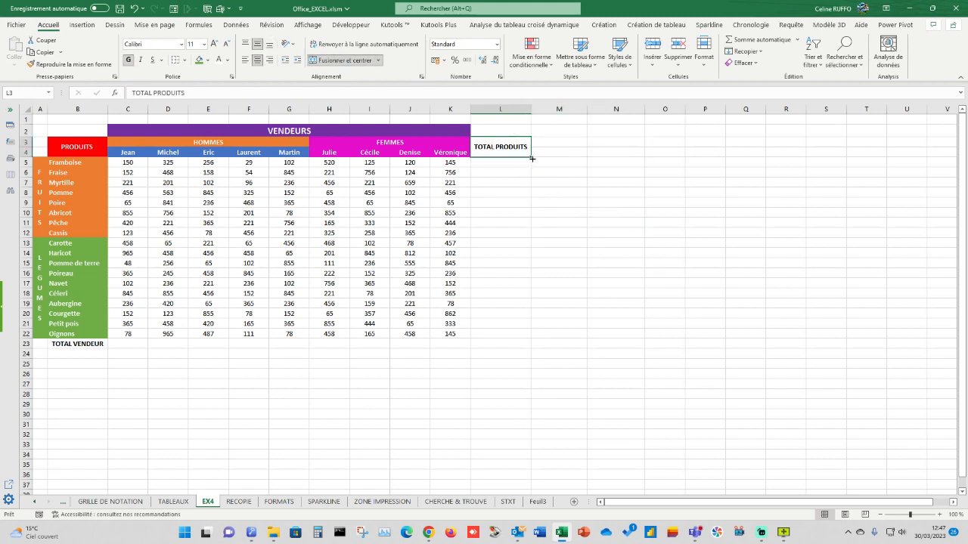
{"action": "left_click_drag", "start_coordinate": [530, 158], "coordinate": [642, 158]}
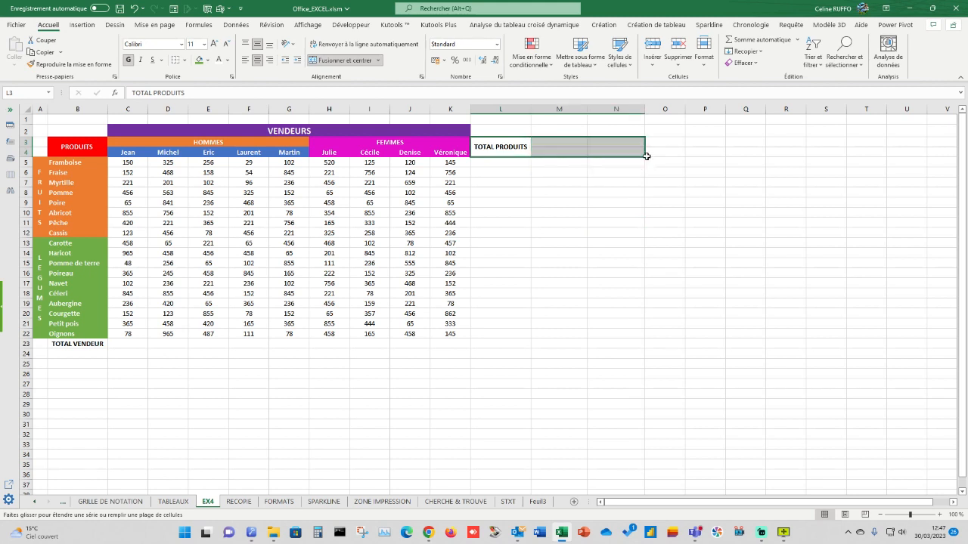
{"action": "left_click", "coordinate": [540, 147]}
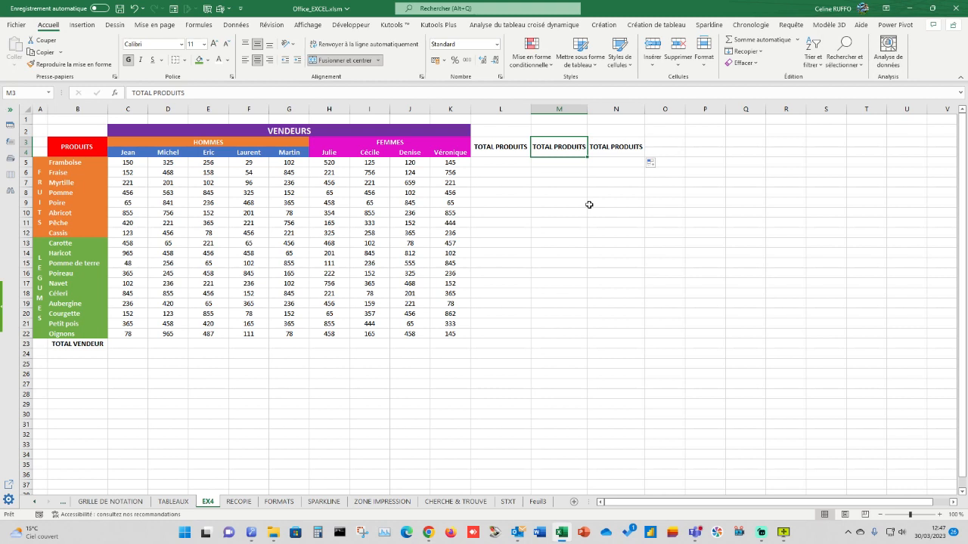
Step: Change the copied heading in M3 to TOTAL HOMMES and the one in N3 to TOTAL FEMMES
{"action": "double_click", "coordinate": [558, 146]}
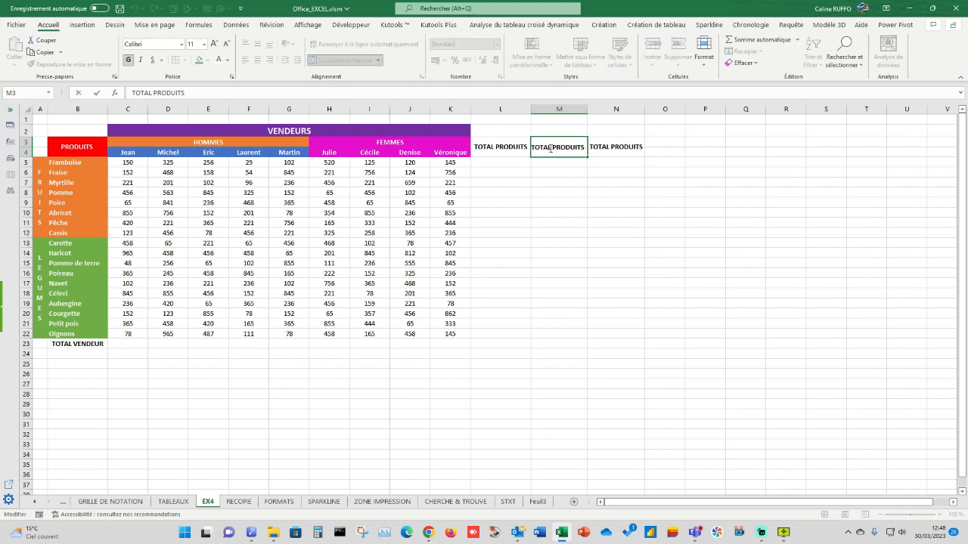
{"action": "left_click_drag", "start_coordinate": [553, 149], "coordinate": [583, 148]}
{"action": "type", "text": "HOMME"}
{"action": "left_click", "coordinate": [599, 148]}
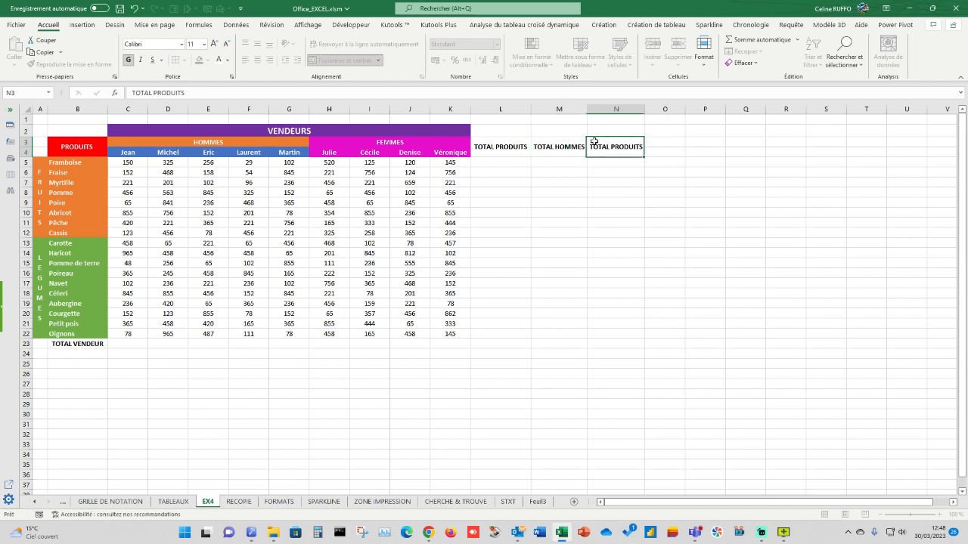
{"action": "left_click_drag", "start_coordinate": [154, 92], "coordinate": [186, 92]}
{"action": "type", "text": "FEMME"}
{"action": "left_click", "coordinate": [301, 189]}
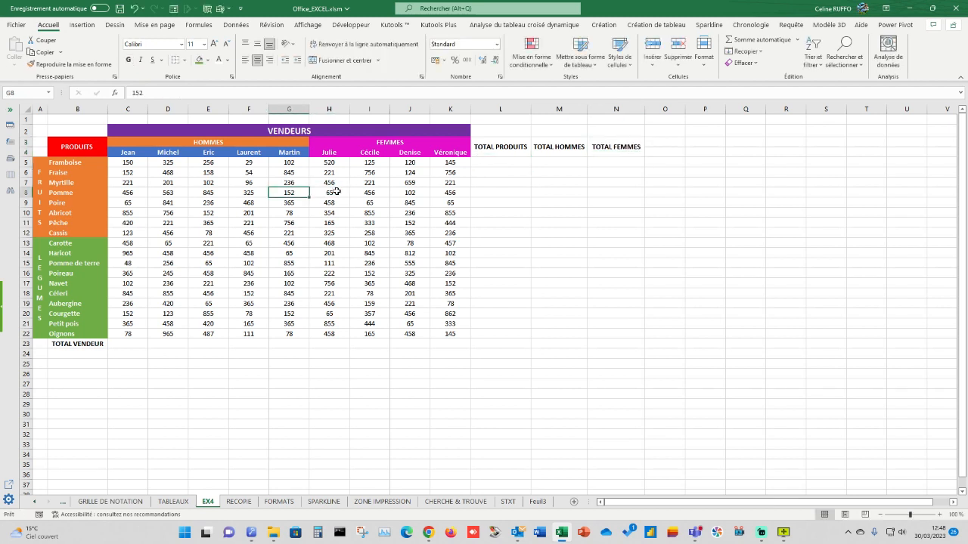
Step: Fill the TOTAL HOMMES heading in M3 with blue and make its text white
{"action": "left_click_drag", "start_coordinate": [484, 218], "coordinate": [558, 219]}
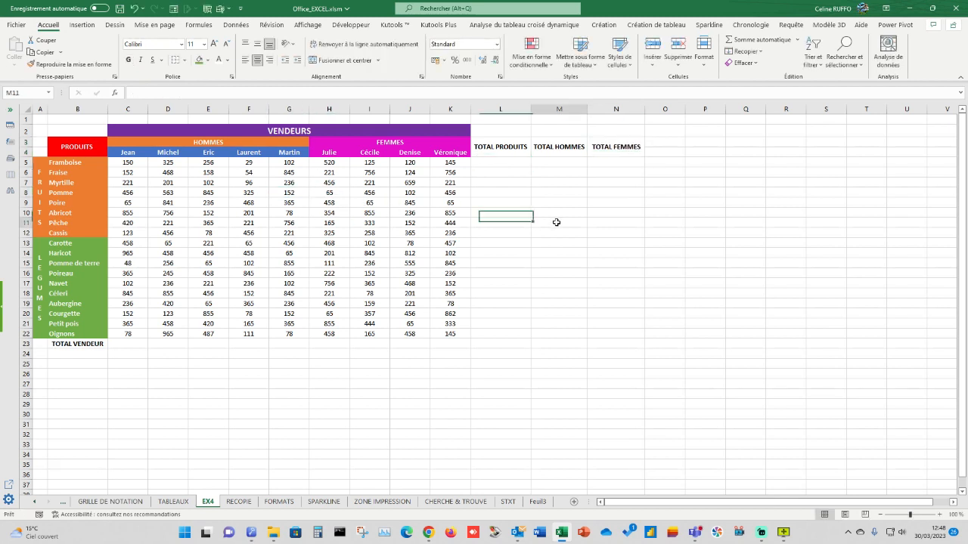
{"action": "left_click", "coordinate": [486, 149]}
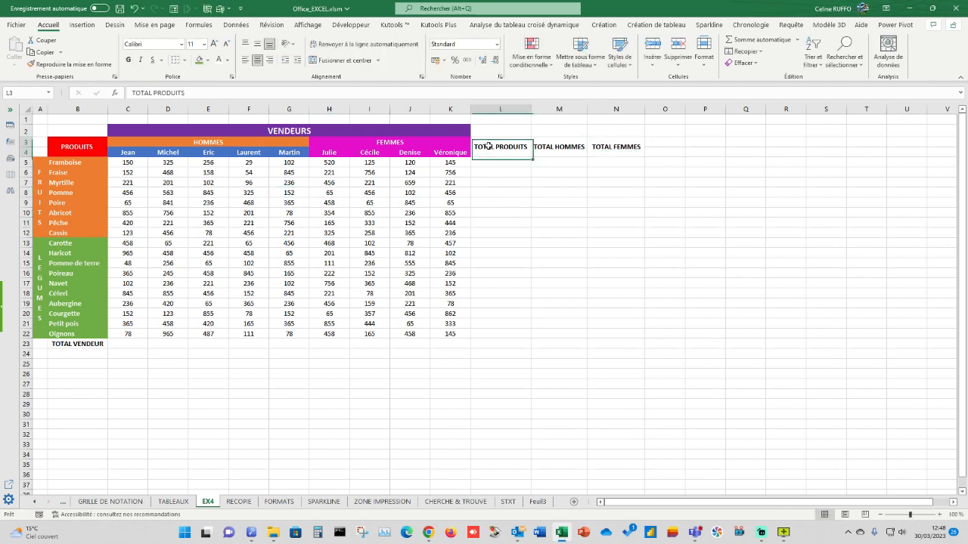
{"action": "left_click", "coordinate": [562, 143]}
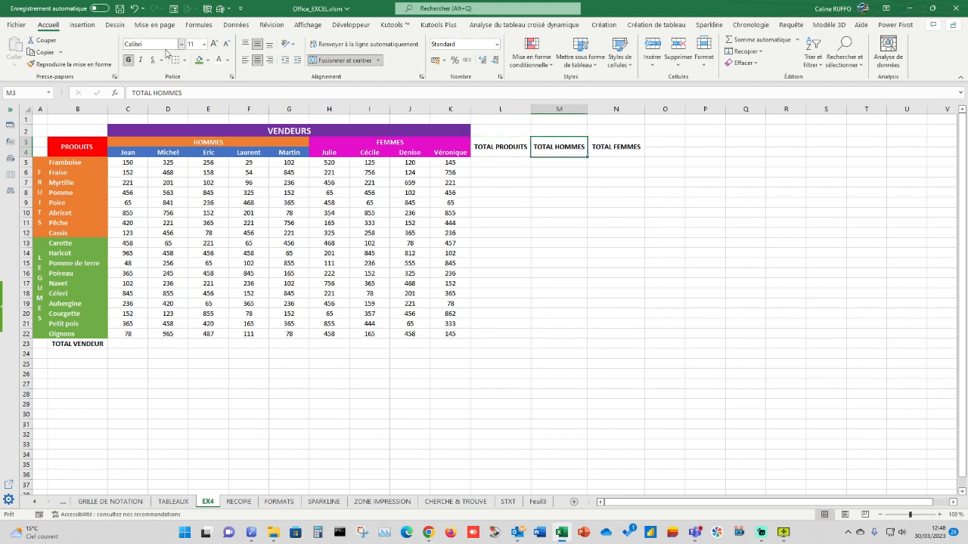
{"action": "left_click", "coordinate": [207, 60]}
{"action": "left_click", "coordinate": [233, 85]}
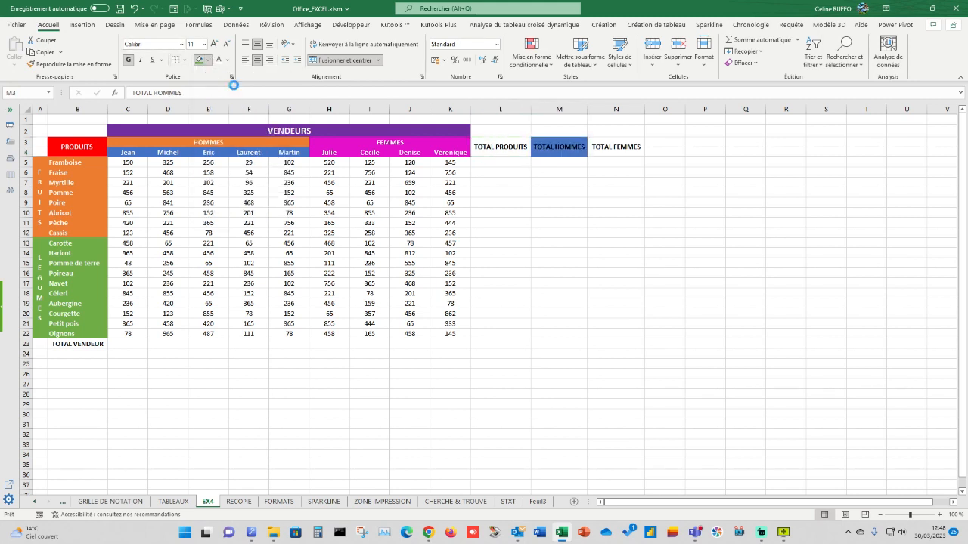
Step: Fill the TOTAL FEMMES heading in N3 with the recently used magenta and make its text white
{"action": "left_click", "coordinate": [597, 146]}
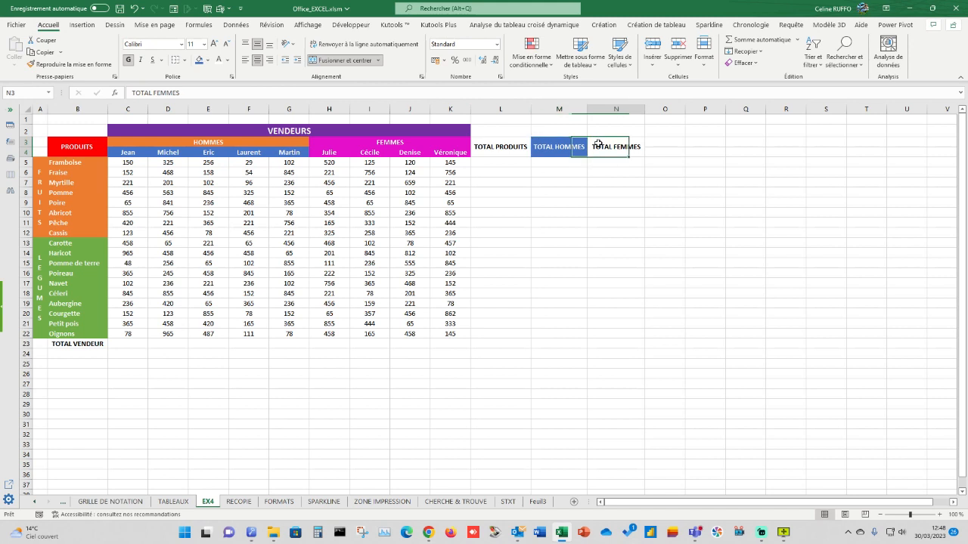
{"action": "left_click", "coordinate": [208, 60]}
{"action": "left_click", "coordinate": [200, 183]}
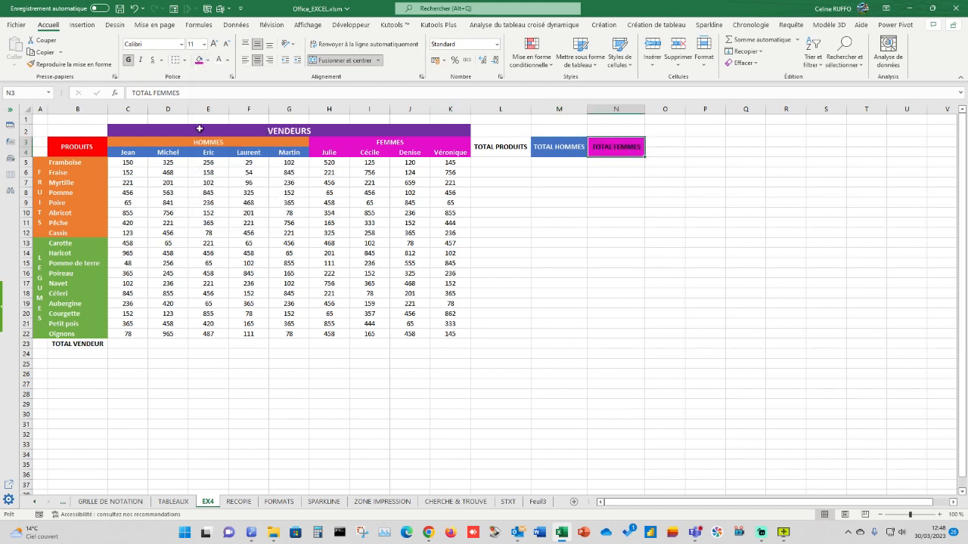
{"action": "left_click", "coordinate": [582, 249]}
{"action": "left_click", "coordinate": [499, 144]}
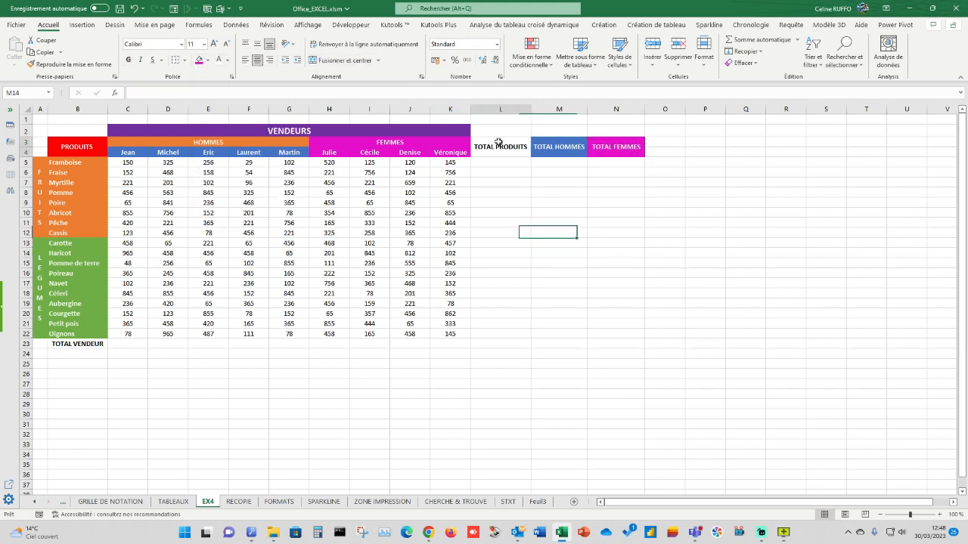
Step: Fill the TOTAL PRODUITS heading in L3 with red and make its text white
{"action": "left_click", "coordinate": [208, 60]}
{"action": "left_click", "coordinate": [207, 154]}
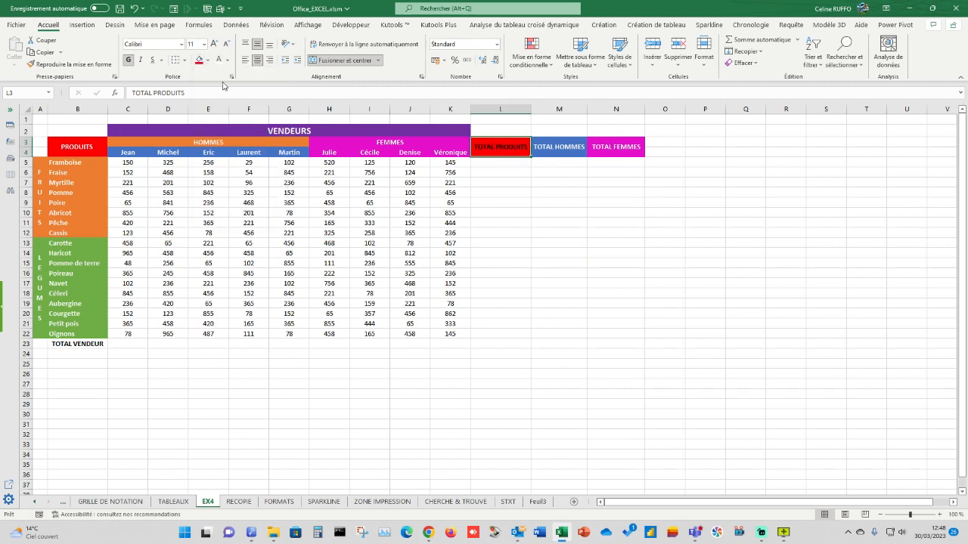
{"action": "left_click", "coordinate": [559, 251]}
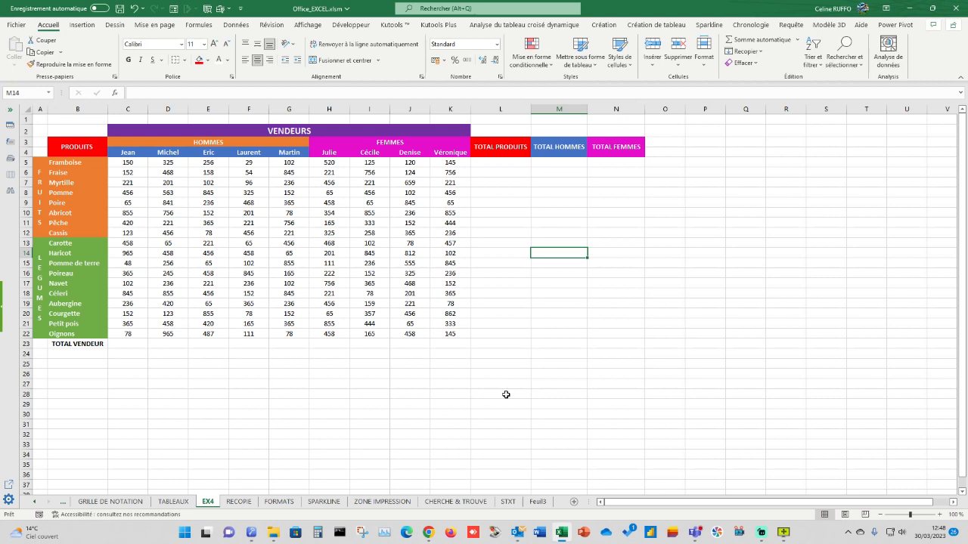
Step: Fill the TOTAL VENDEUR label in B23 with brown and make its text white
{"action": "left_click", "coordinate": [80, 342]}
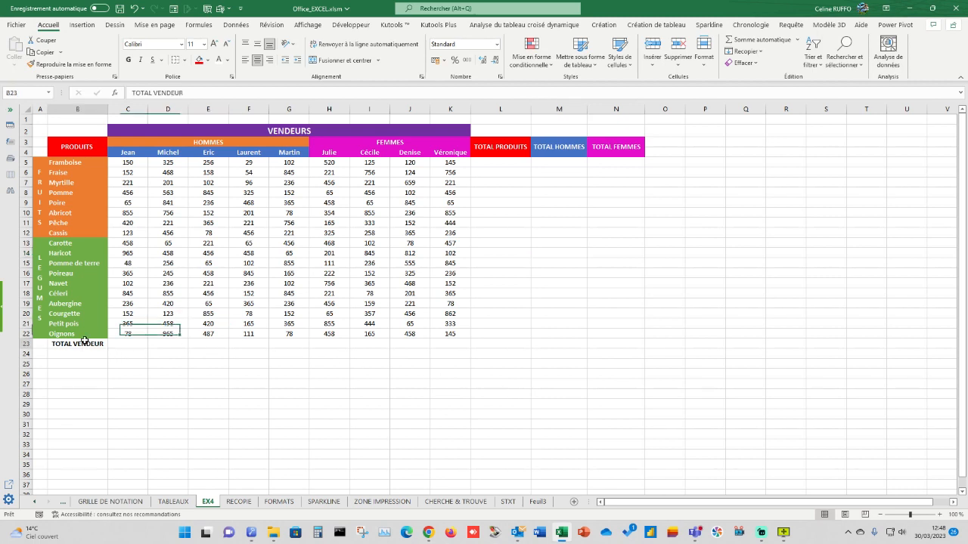
{"action": "left_click", "coordinate": [207, 61]}
{"action": "left_click", "coordinate": [239, 124]}
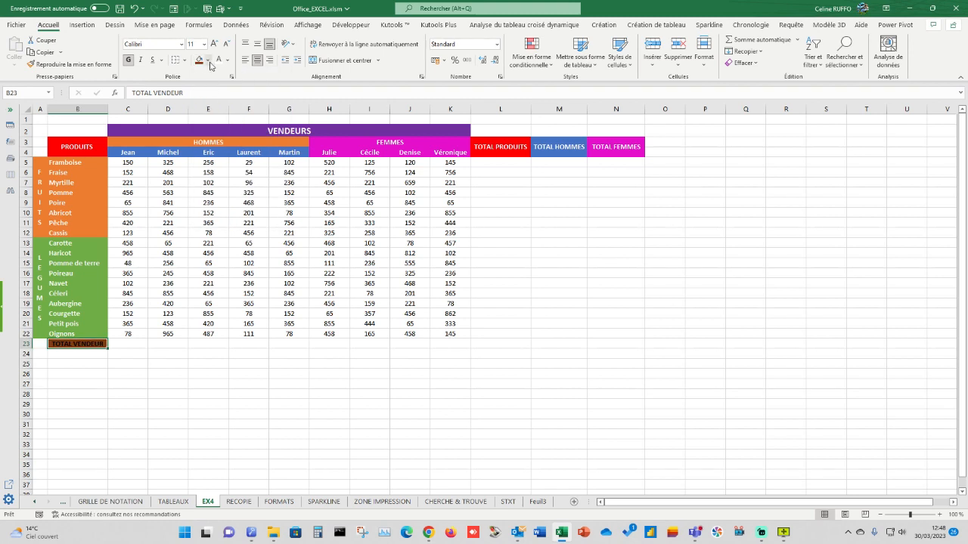
{"action": "left_click", "coordinate": [488, 418]}
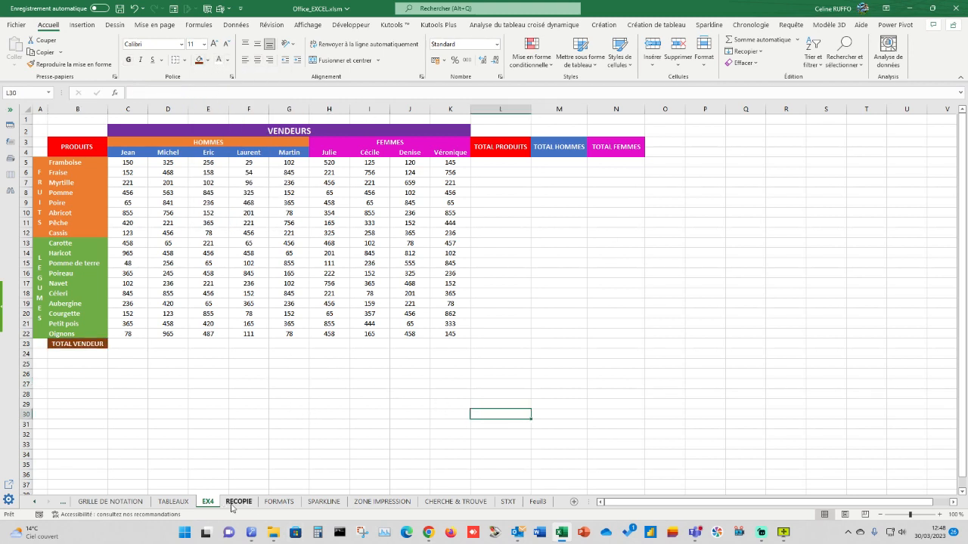
Step: Check the borders on the TABLEAUX model and apply all borders to the table range B3:N23 on the EX4 sheet
{"action": "left_click", "coordinate": [173, 502]}
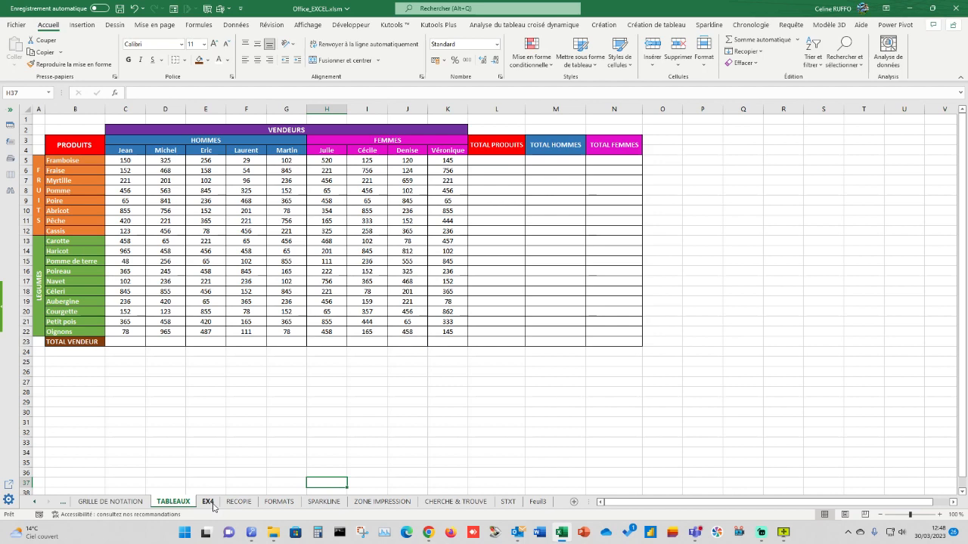
{"action": "left_click", "coordinate": [212, 504]}
{"action": "left_click", "coordinate": [581, 313]}
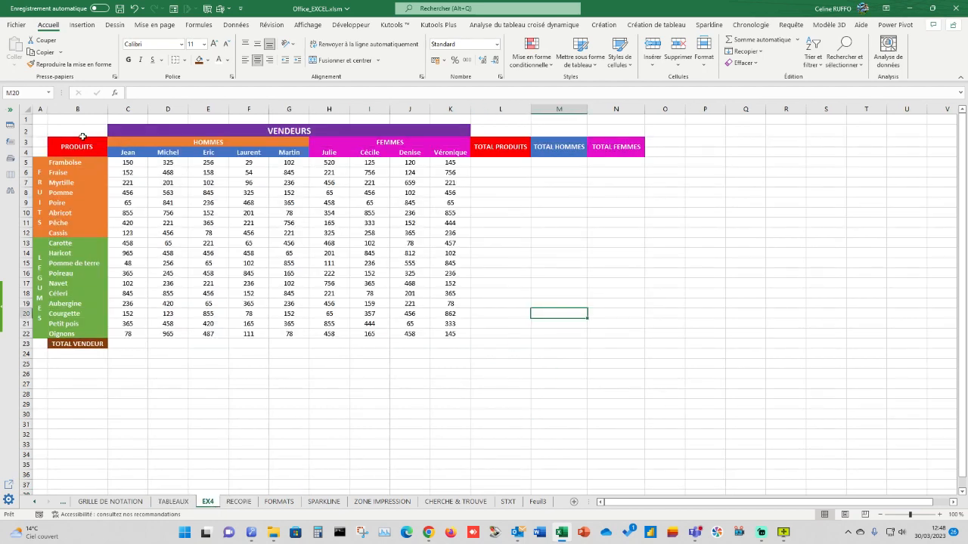
{"action": "left_click_drag", "start_coordinate": [51, 145], "coordinate": [618, 339]}
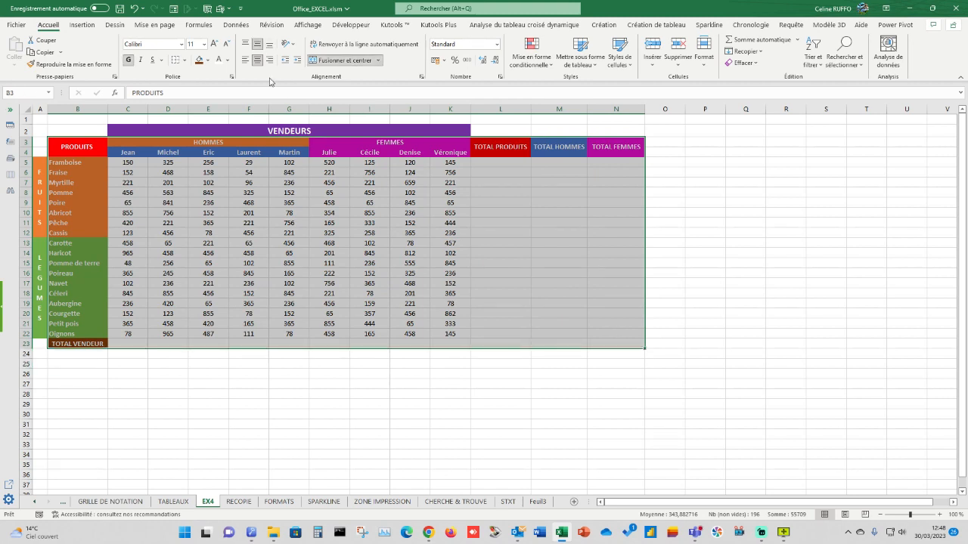
{"action": "left_click", "coordinate": [186, 61]}
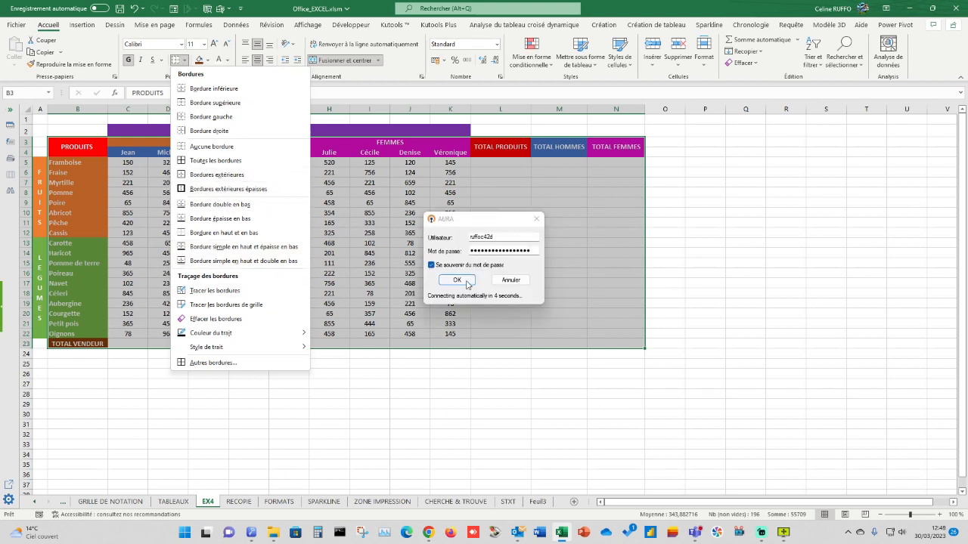
{"action": "left_click", "coordinate": [465, 282]}
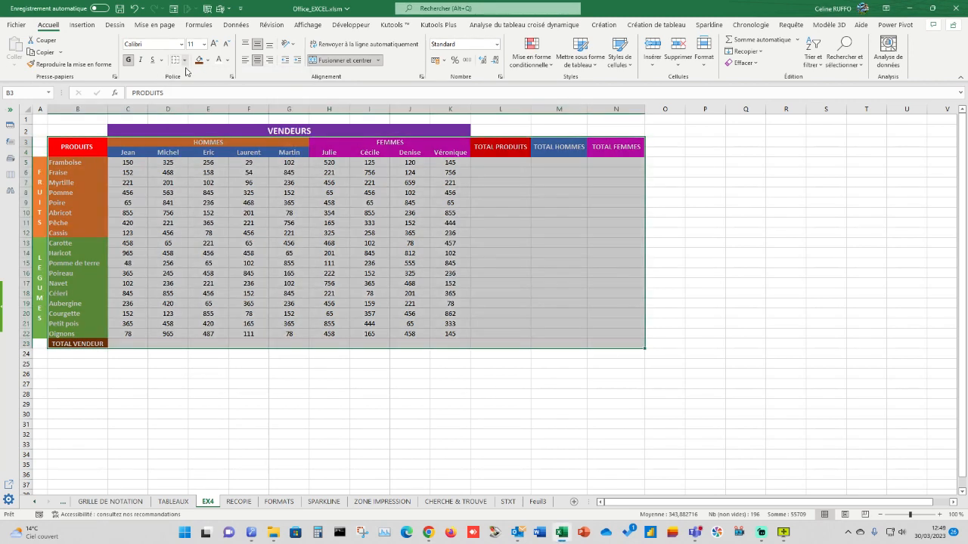
{"action": "left_click", "coordinate": [185, 61]}
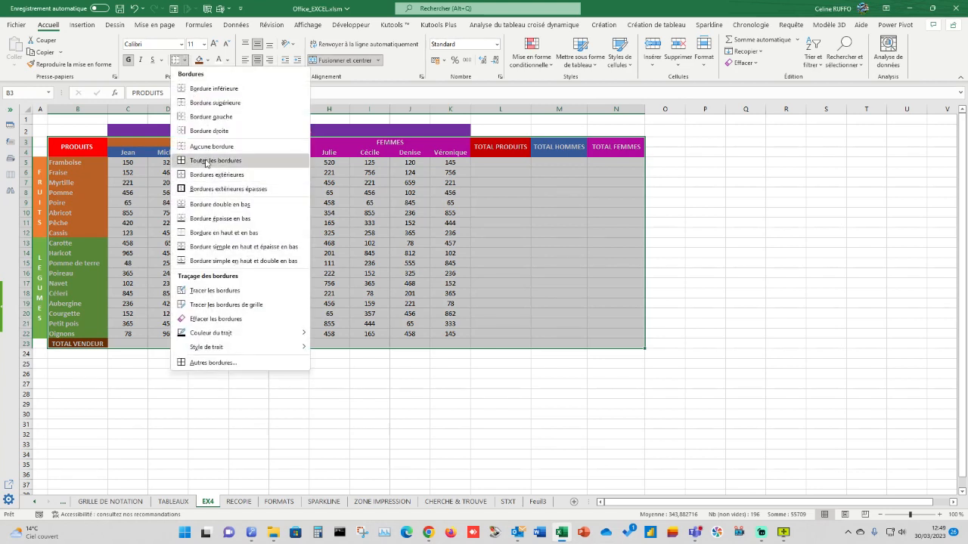
{"action": "left_click", "coordinate": [206, 161]}
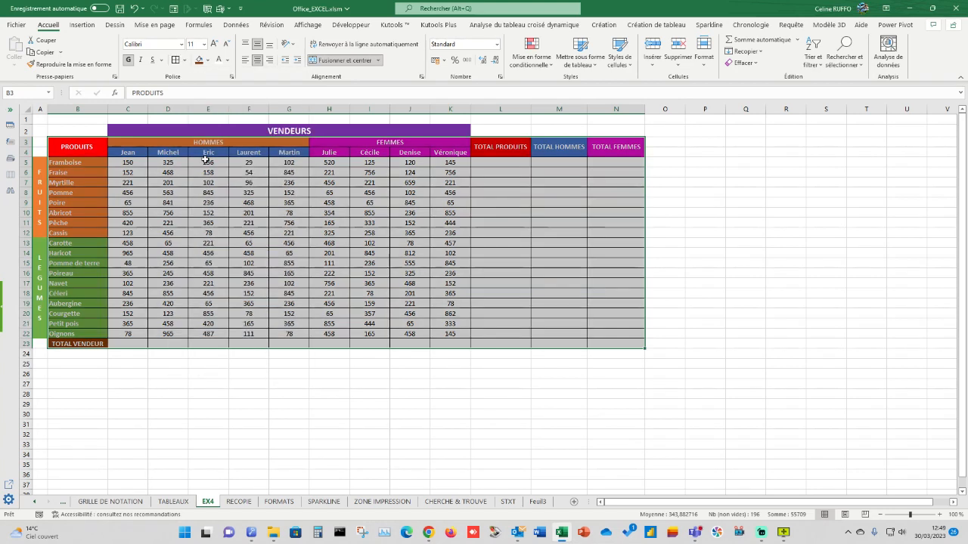
{"action": "left_click", "coordinate": [458, 312]}
Step: Apply all borders to the vertical FRUITS and LEGUMES labels and the VENDEURS heading
{"action": "left_click_drag", "start_coordinate": [30, 162], "coordinate": [42, 336]}
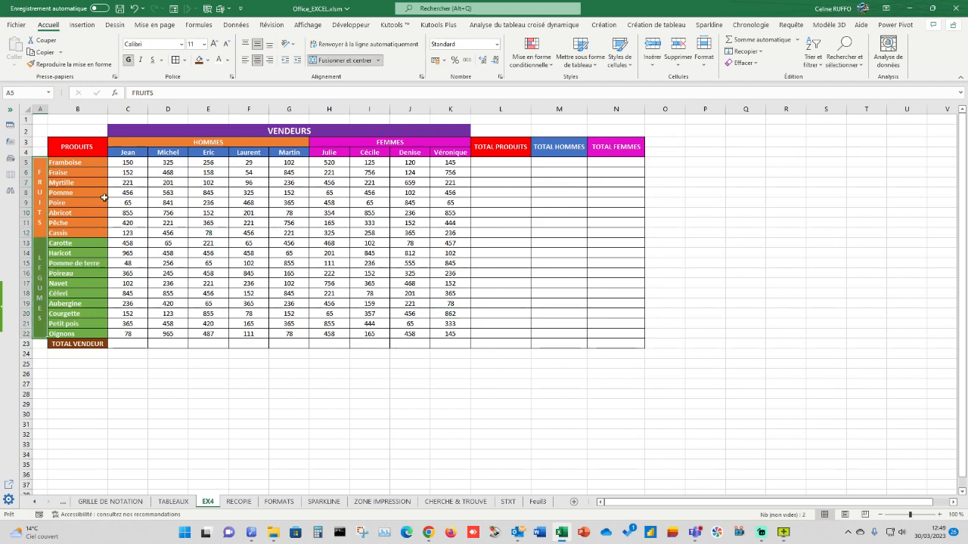
{"action": "left_click", "coordinate": [139, 133]}
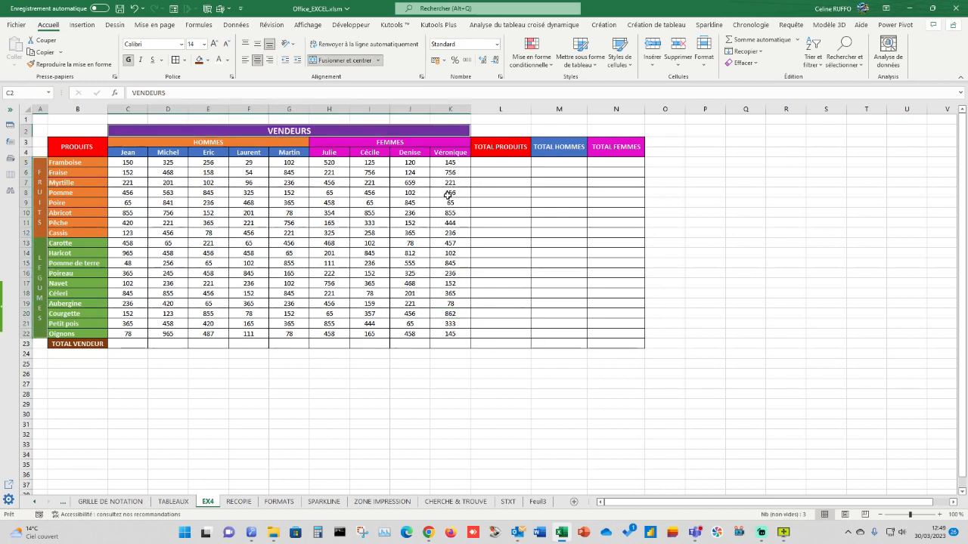
{"action": "left_click", "coordinate": [176, 65]}
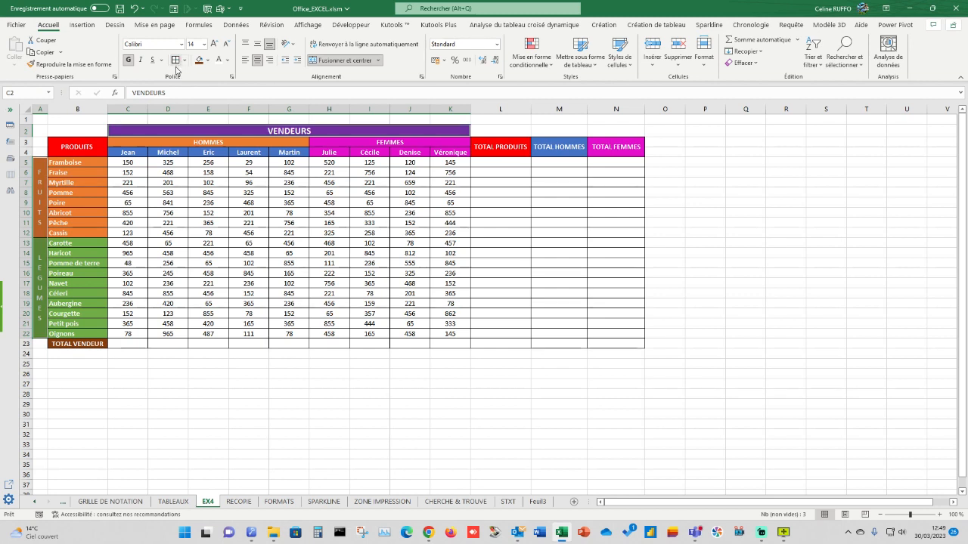
{"action": "left_click", "coordinate": [333, 404]}
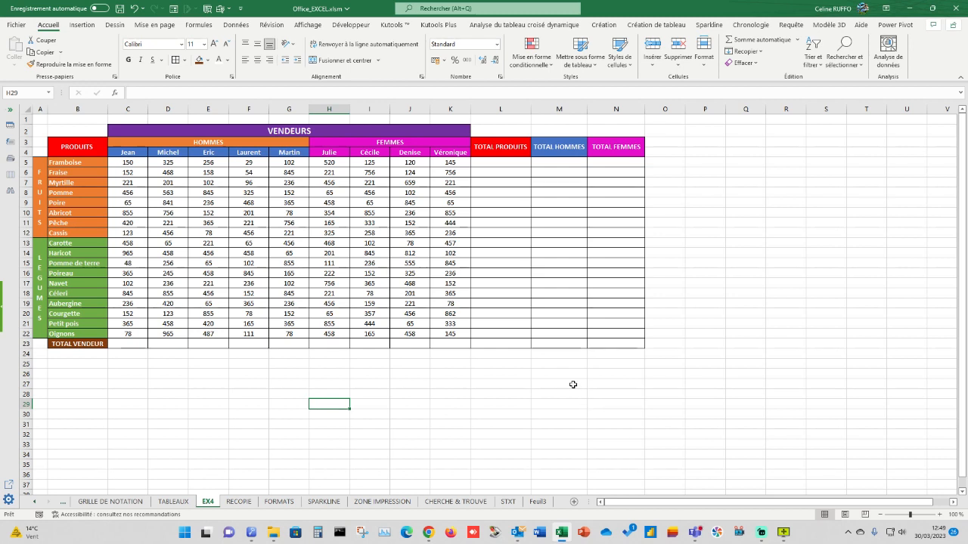
Step: Try summing each seller's column into the TOTAL VENDEUR row C23:K23 with AutoSum, and clear those totals
{"action": "left_click", "coordinate": [119, 341]}
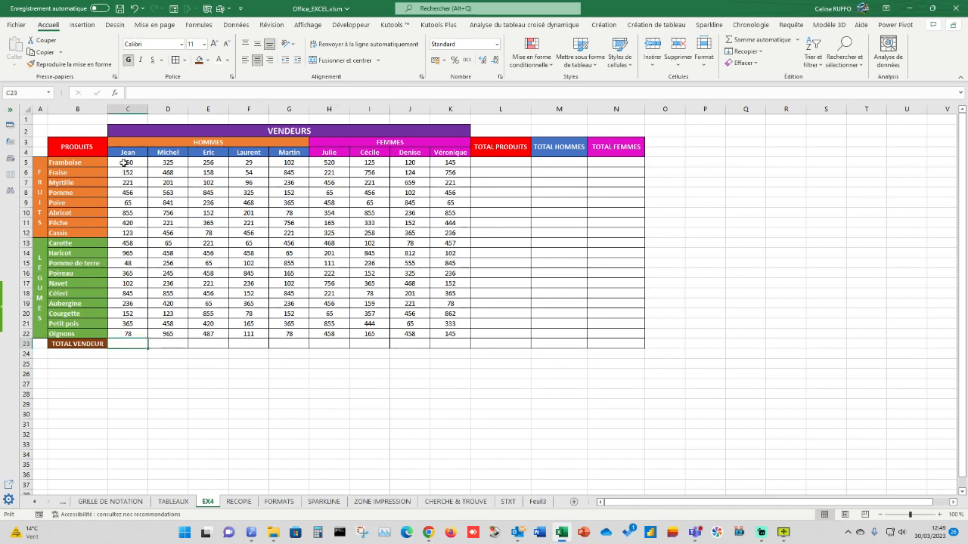
{"action": "left_click_drag", "start_coordinate": [458, 342], "coordinate": [125, 162]}
{"action": "key", "text": "alt+equal"}
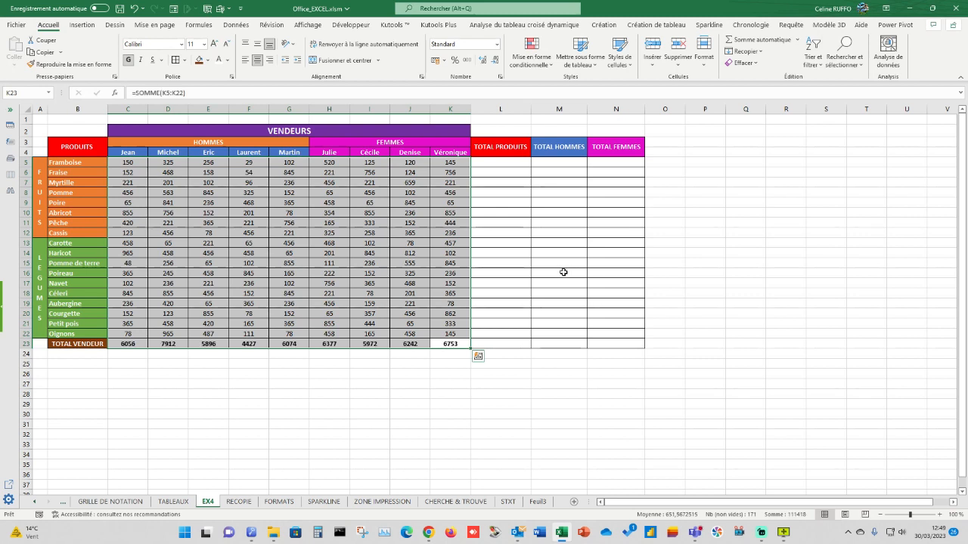
{"action": "left_click", "coordinate": [579, 363]}
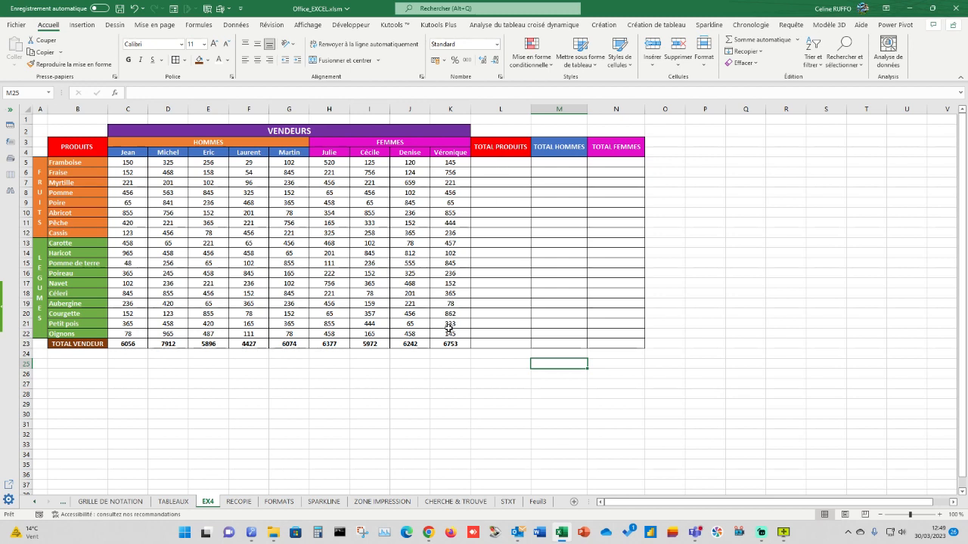
{"action": "left_click_drag", "start_coordinate": [450, 343], "coordinate": [127, 343]}
{"action": "key", "text": "Delete"}
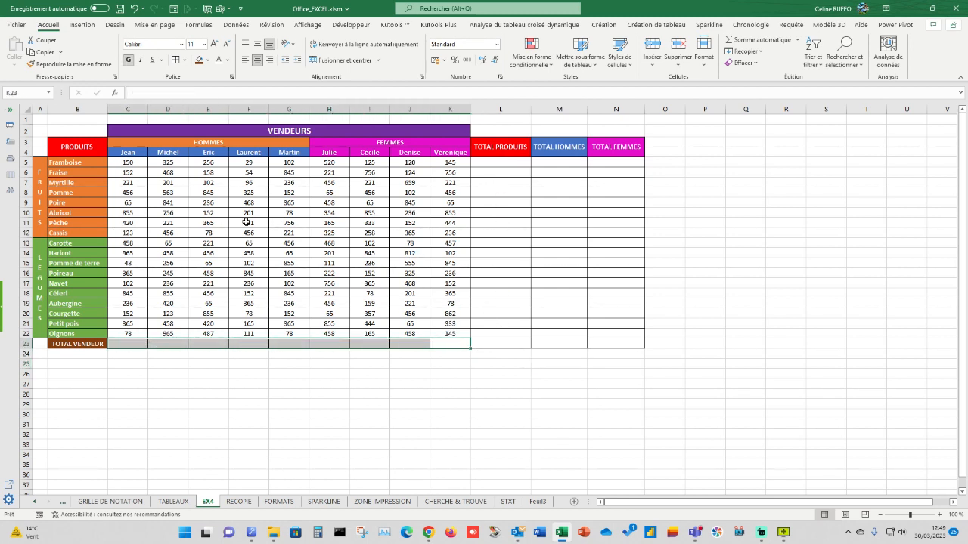
Step: AutoSum the range C5:L23 to fill both the TOTAL VENDEUR row and the TOTAL PRODUITS column
{"action": "left_click", "coordinate": [117, 158]}
{"action": "left_click", "coordinate": [144, 132]}
{"action": "left_click_drag", "start_coordinate": [129, 159], "coordinate": [508, 350]}
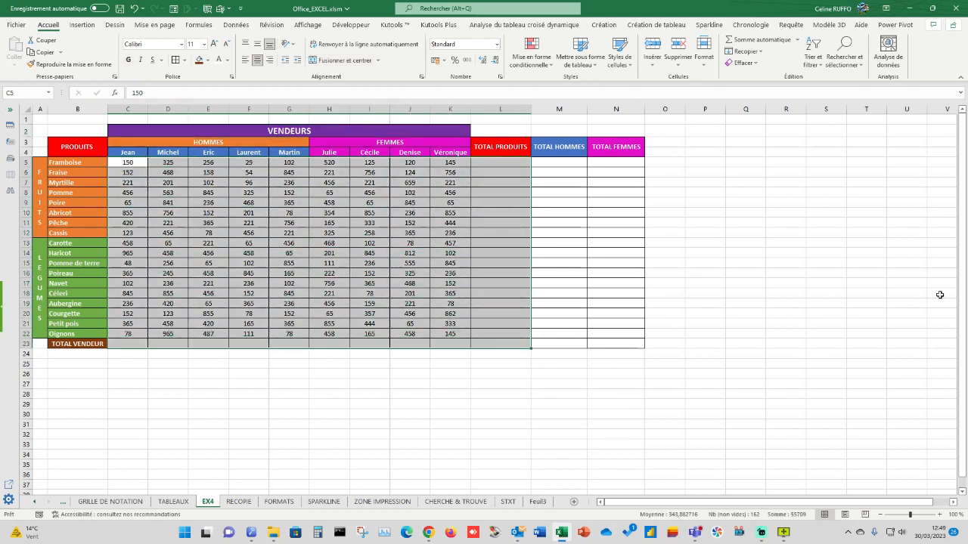
{"action": "key", "text": "alt+equal"}
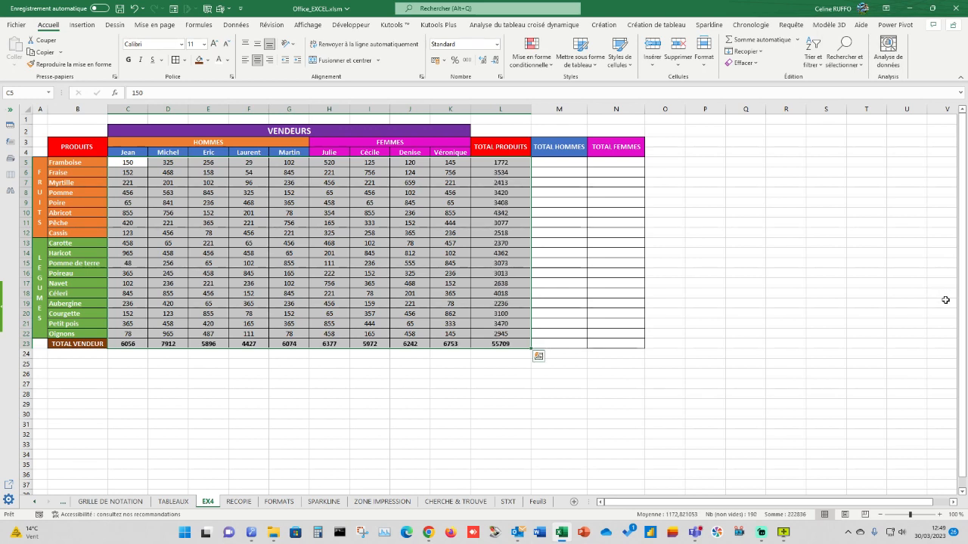
{"action": "left_click", "coordinate": [579, 434]}
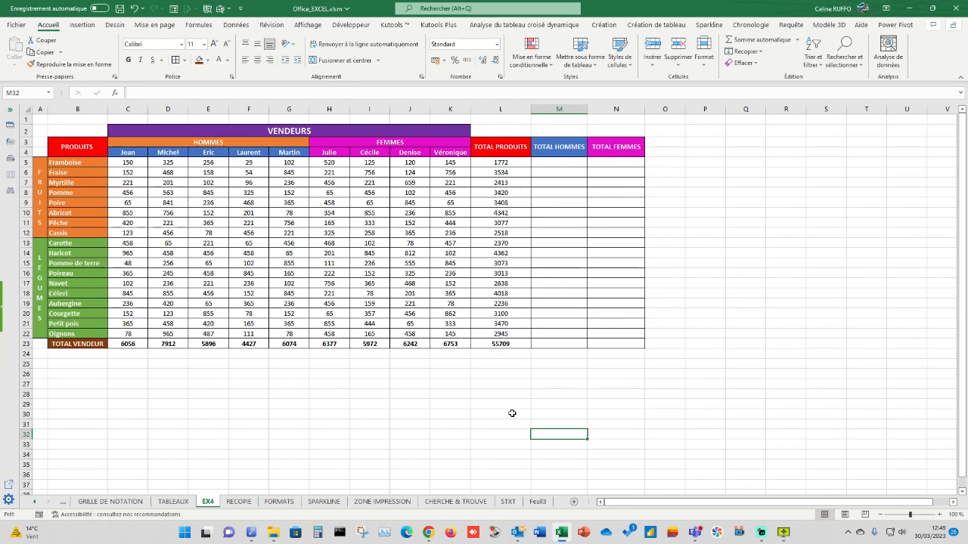
Step: Enter the formula =SOMME(C5:G5) in M5 to total the men's sales of Framboise
{"action": "left_click", "coordinate": [560, 163]}
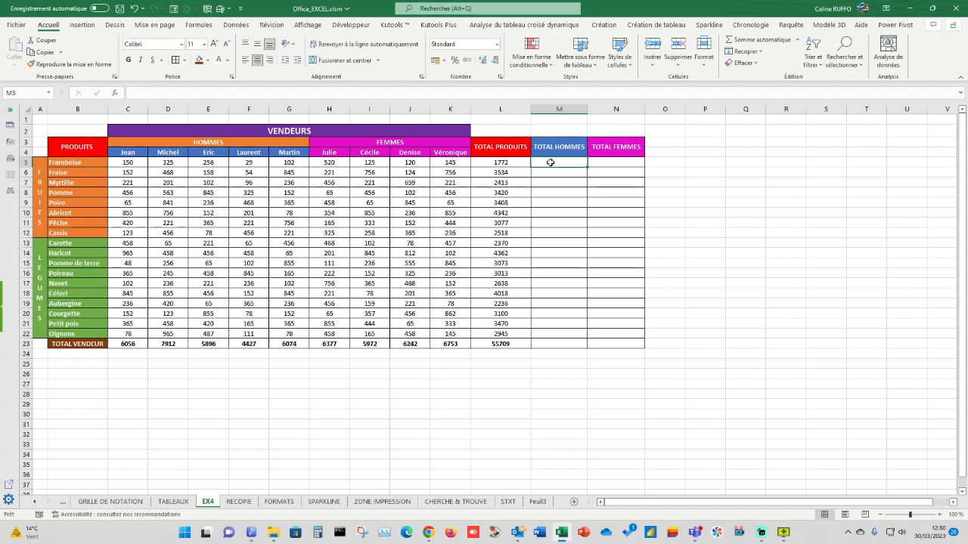
{"action": "type", "text": "=somm"}
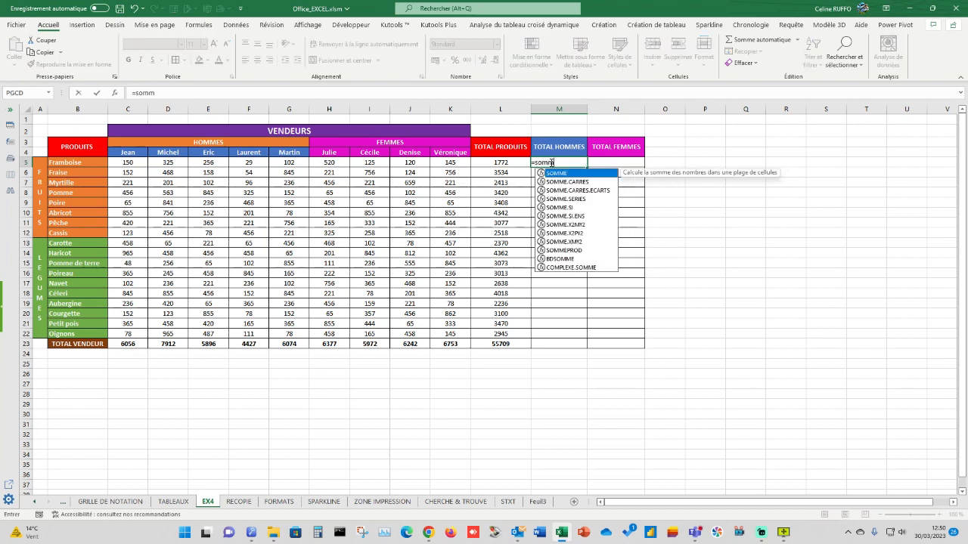
{"action": "type", "text": "e("}
{"action": "left_click_drag", "start_coordinate": [115, 161], "coordinate": [288, 163]}
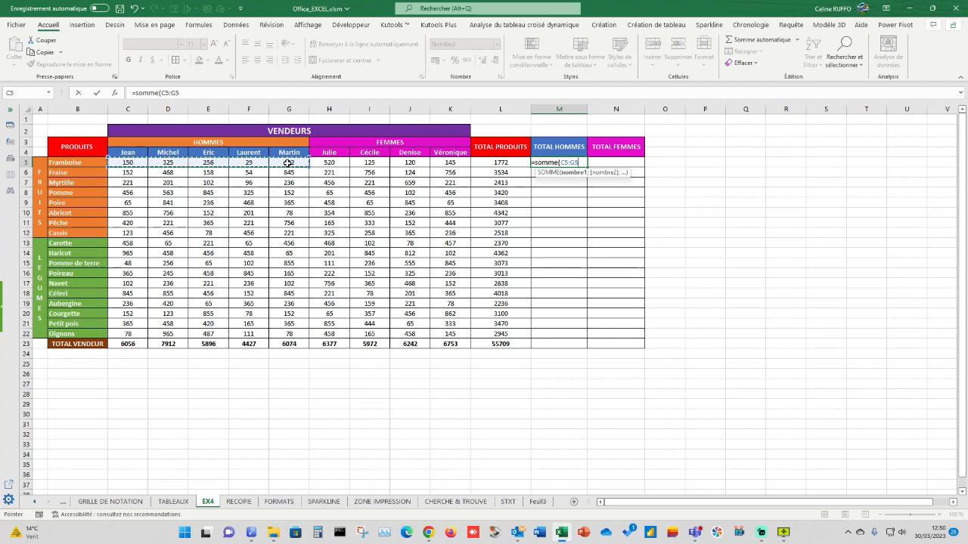
{"action": "type", "text": ")"}
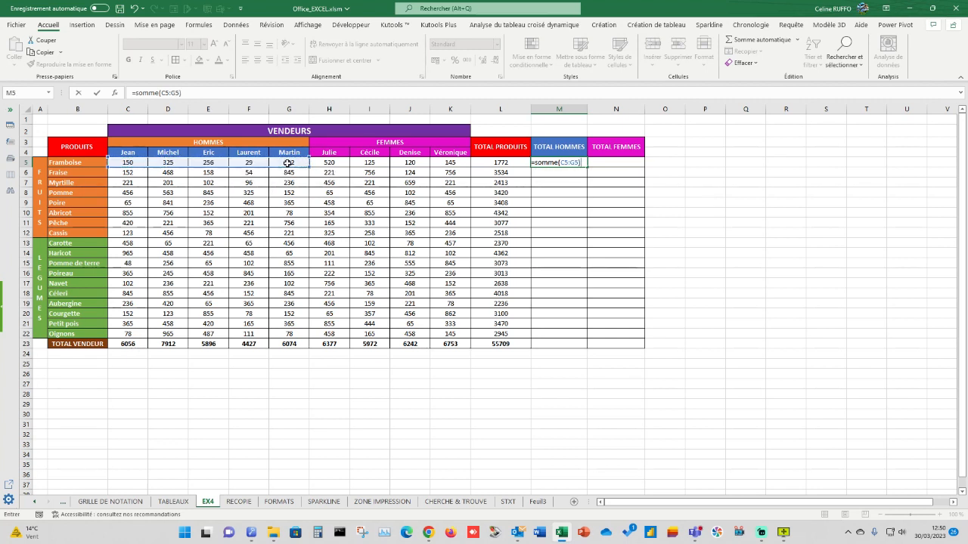
{"action": "key", "text": "Return"}
Step: Copy the TOTAL HOMMES formula from M5 down to M23
{"action": "left_click", "coordinate": [564, 163]}
{"action": "left_click", "coordinate": [587, 172]}
{"action": "left_click_drag", "start_coordinate": [589, 166], "coordinate": [568, 348]}
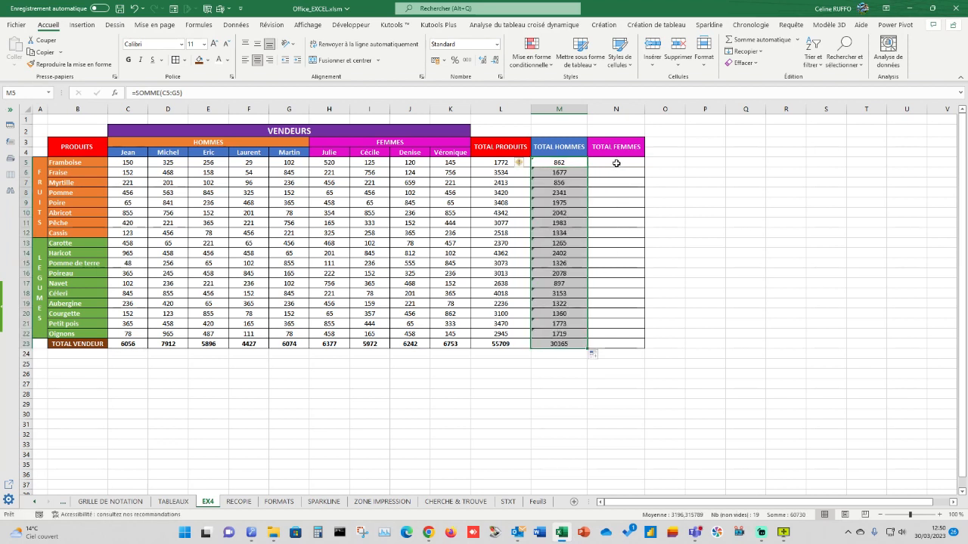
Step: Accept the interrupting AURA login dialog and enter =SOMME(H5:K5) in N5 to total the women's sales of Framboise
{"action": "left_click", "coordinate": [616, 161]}
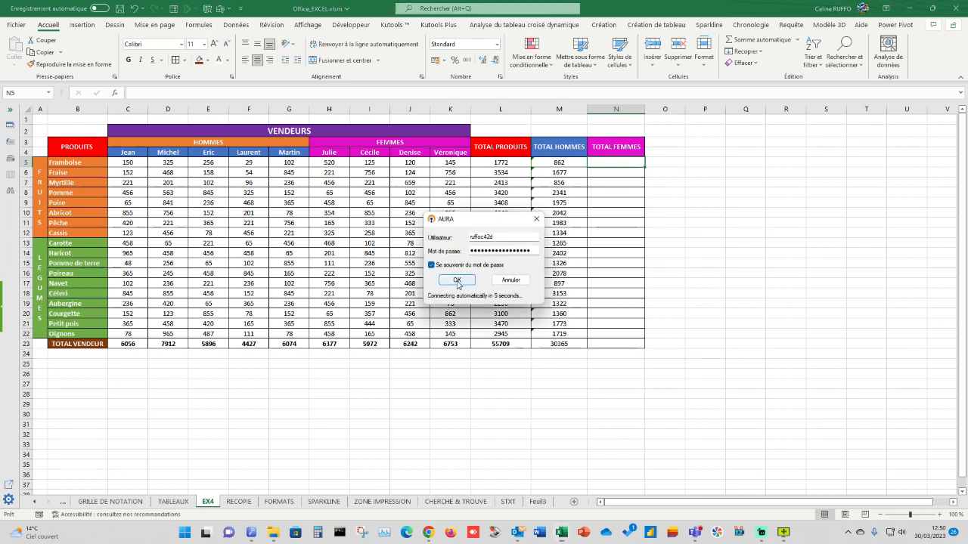
{"action": "left_click", "coordinate": [455, 279]}
{"action": "left_click", "coordinate": [603, 163]}
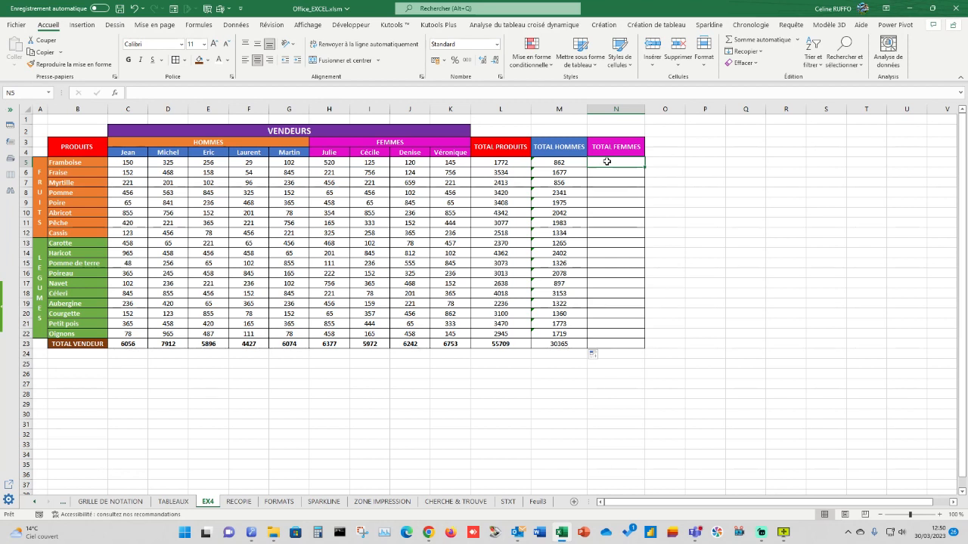
{"action": "type", "text": "=somme("}
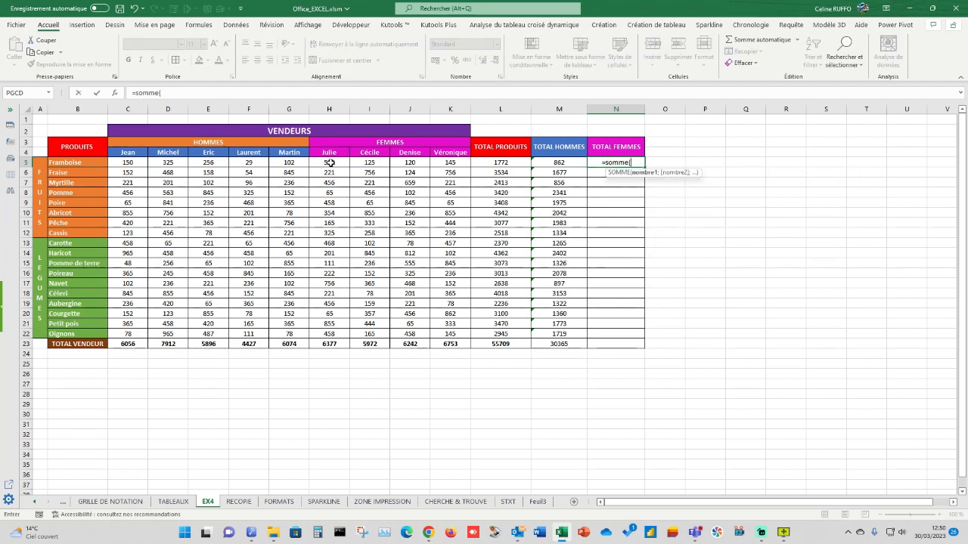
{"action": "left_click_drag", "start_coordinate": [330, 162], "coordinate": [443, 162]}
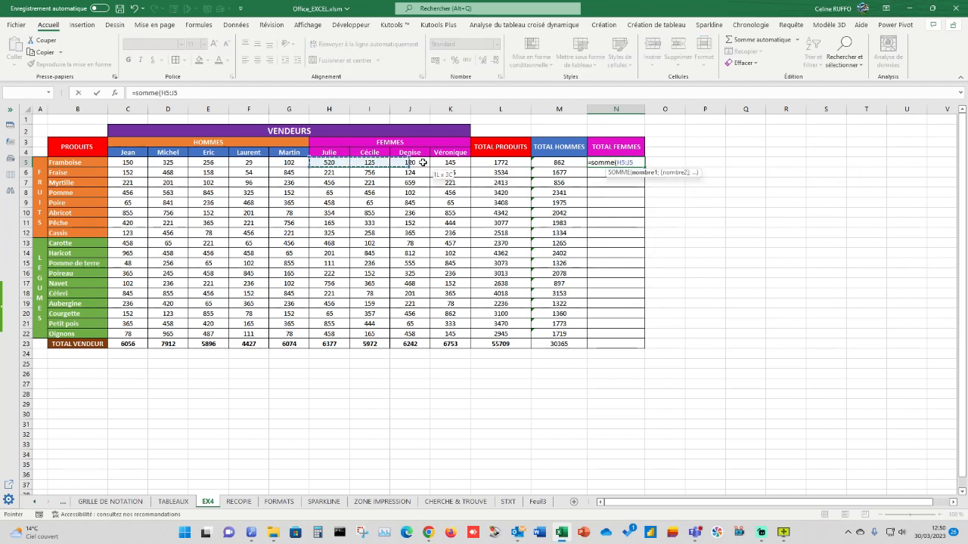
{"action": "type", "text": ")"}
{"action": "key", "text": "Return"}
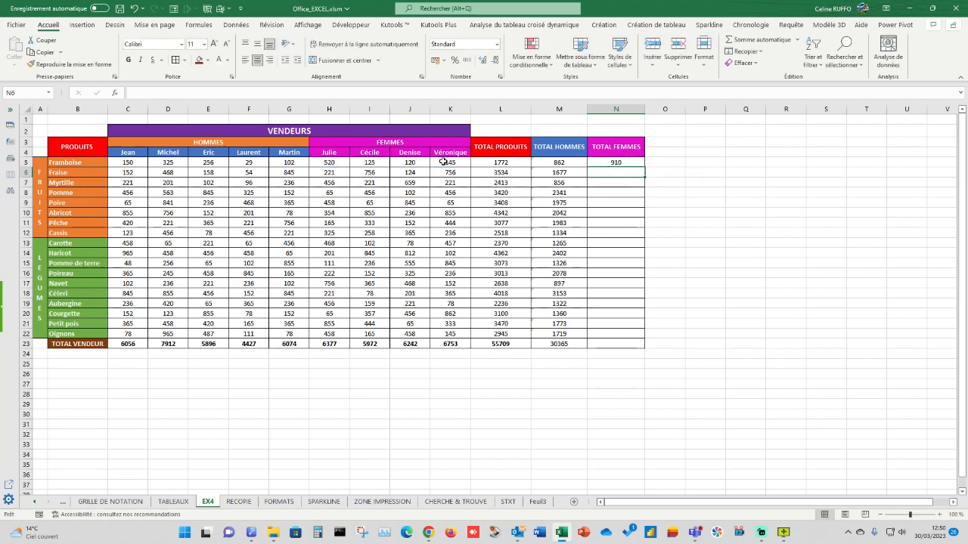
Step: Copy the TOTAL FEMMES formula from N5 down to N23
{"action": "left_click", "coordinate": [629, 163]}
{"action": "left_click_drag", "start_coordinate": [645, 167], "coordinate": [645, 347]}
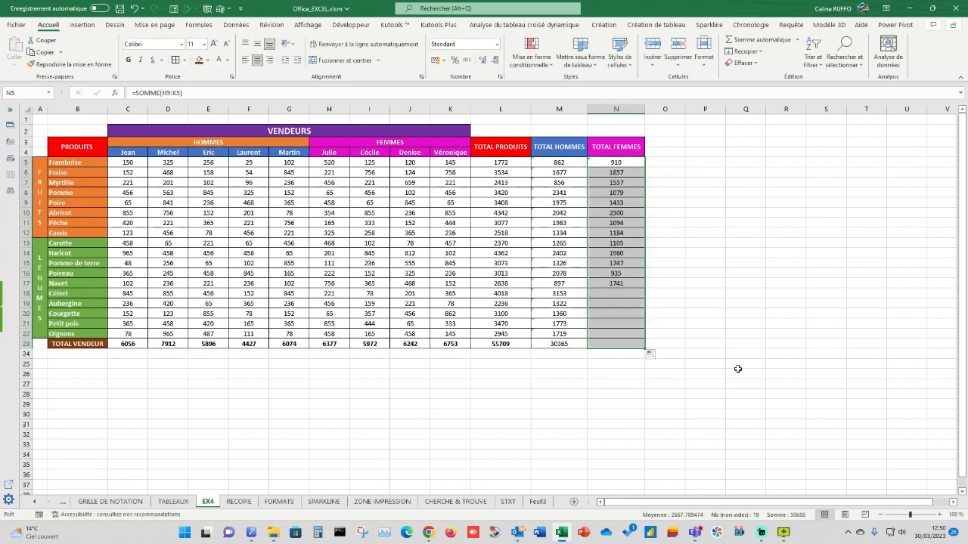
{"action": "left_click", "coordinate": [739, 372]}
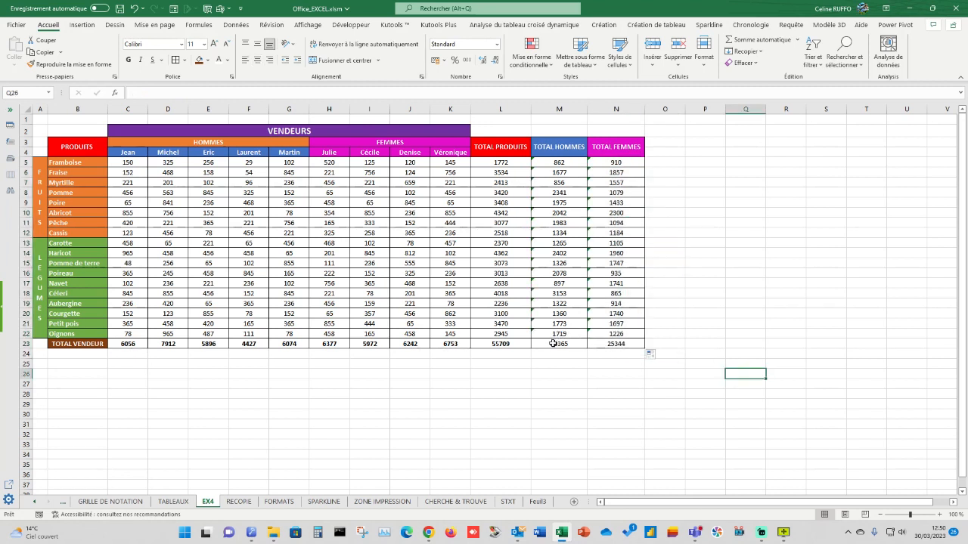
Step: Make the grand totals for men and women in M23:N23 bold
{"action": "left_click_drag", "start_coordinate": [552, 342], "coordinate": [605, 344]}
{"action": "left_click", "coordinate": [129, 61]}
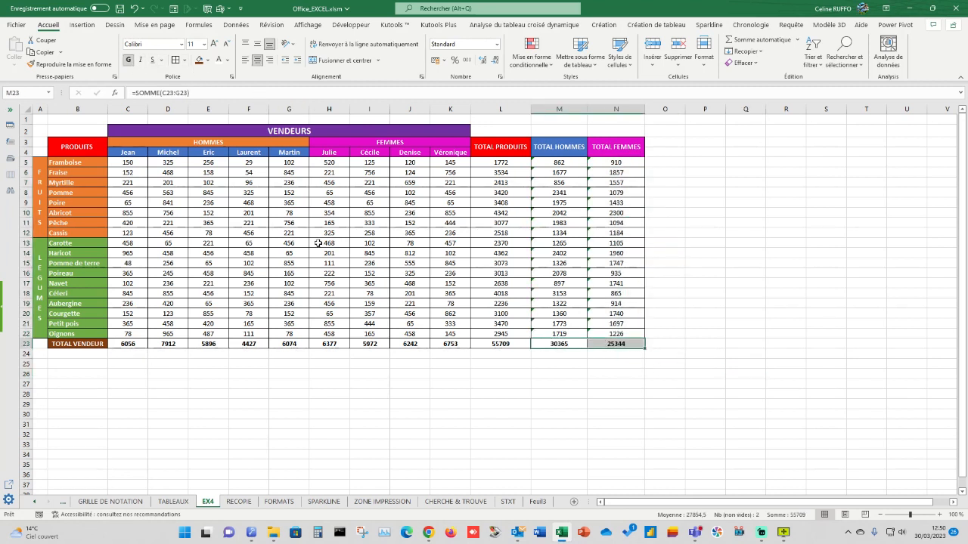
{"action": "left_click", "coordinate": [499, 423]}
{"action": "left_click", "coordinate": [489, 444]}
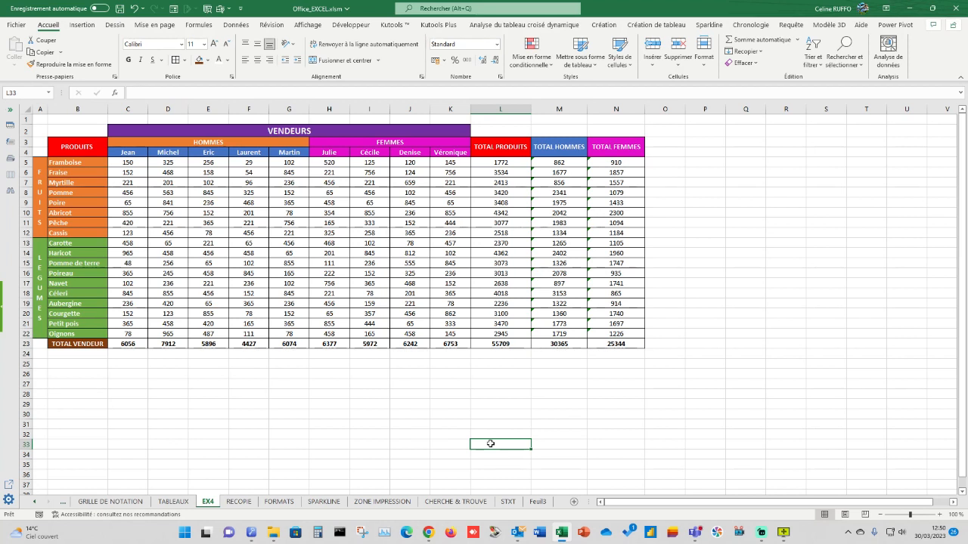